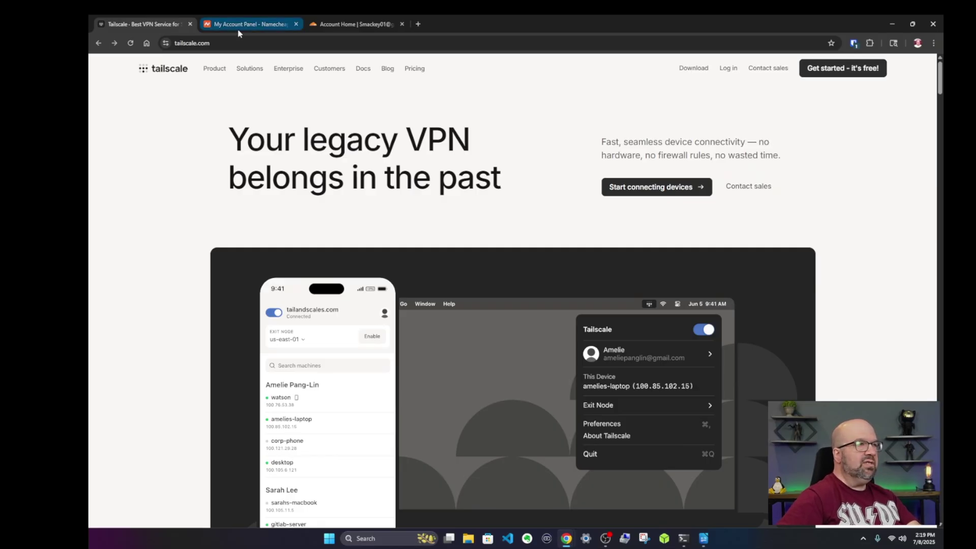
Open Tailscale's 'Get started' sign-up page, then open a terminal window from the taskbar
left_click(237, 42)
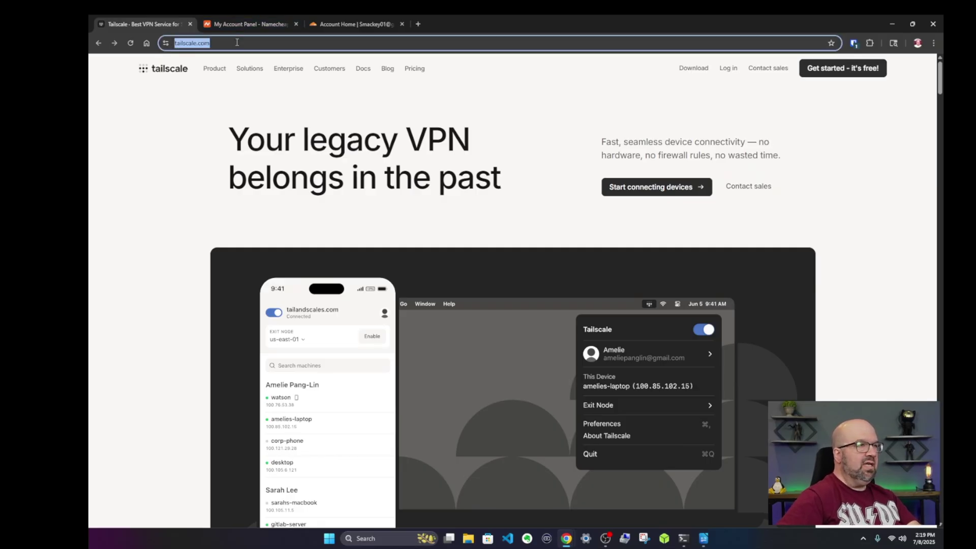
left_click(859, 77)
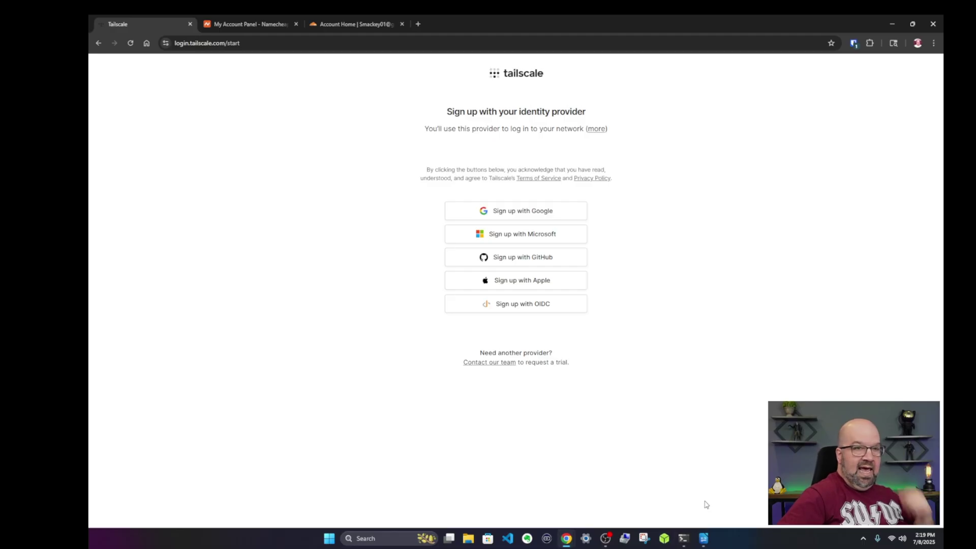
left_click(684, 540)
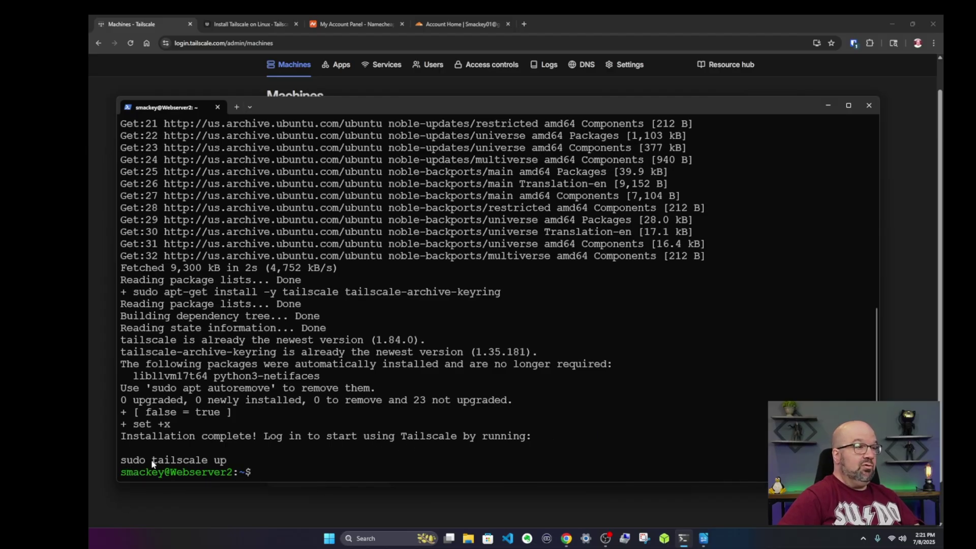
Run 'sudo tailscale up' and 'tailscale status', then copy the antiques hostname from the output
type("sudo")
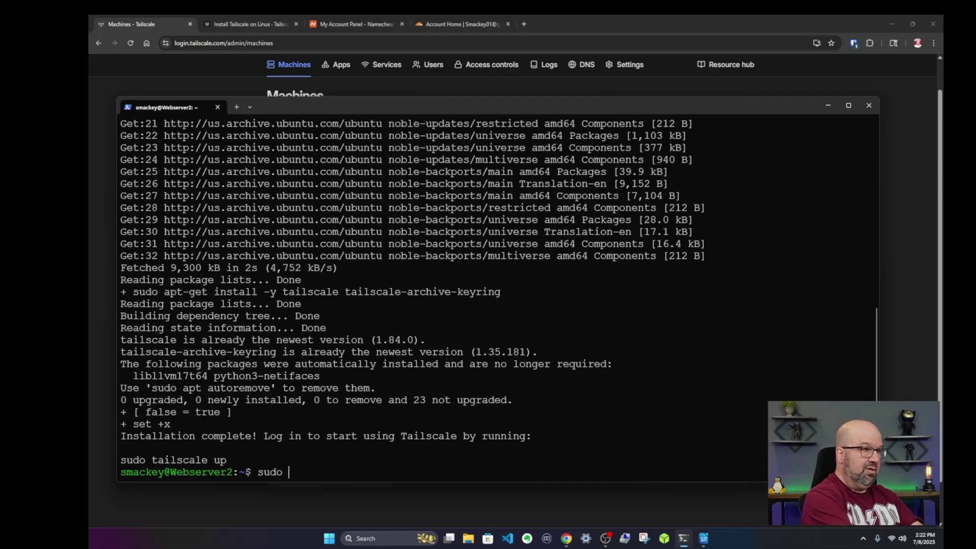
type(" tailscale up")
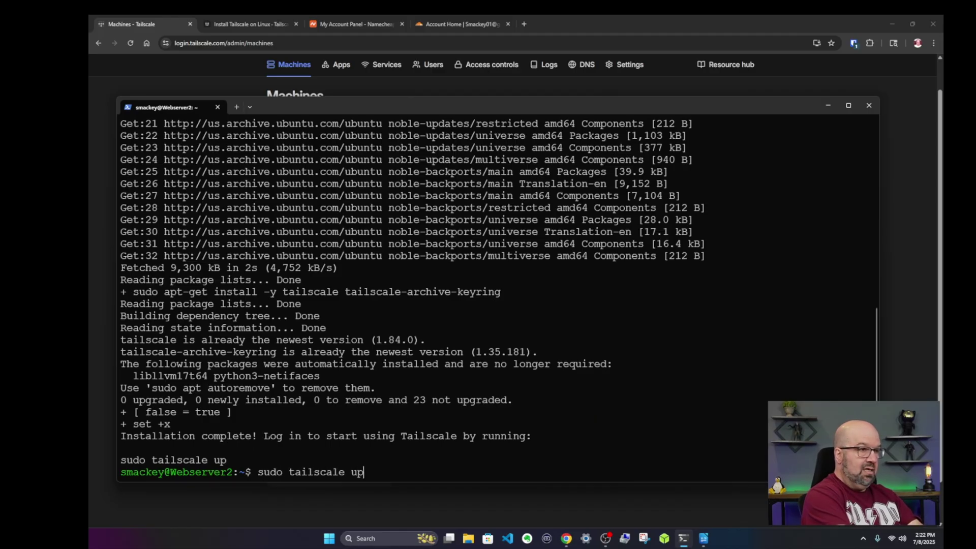
key("Return")
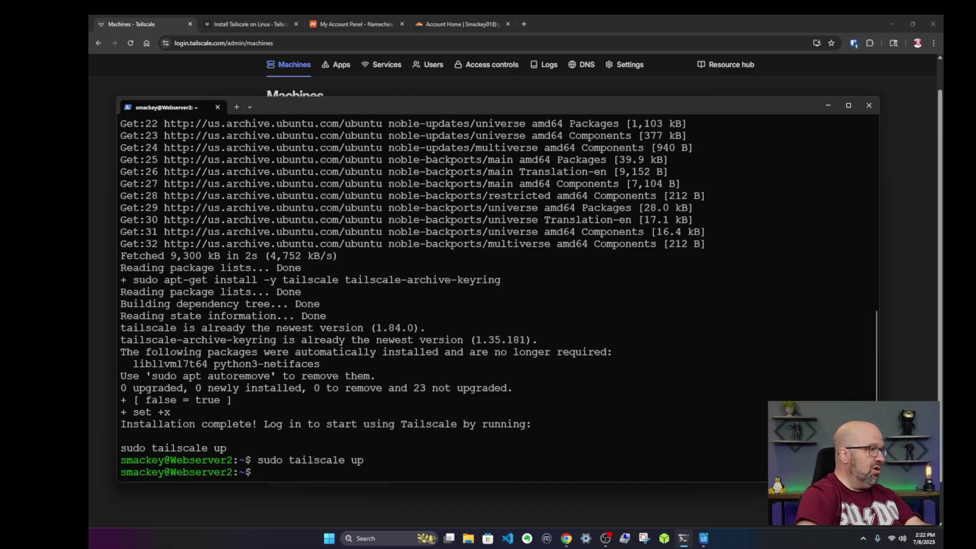
type("tailscale")
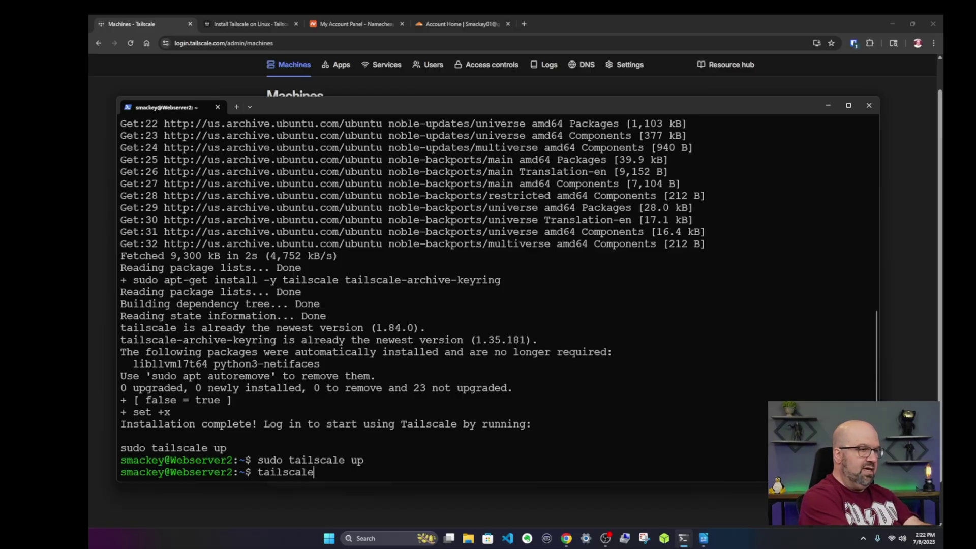
type(" status")
key("Return")
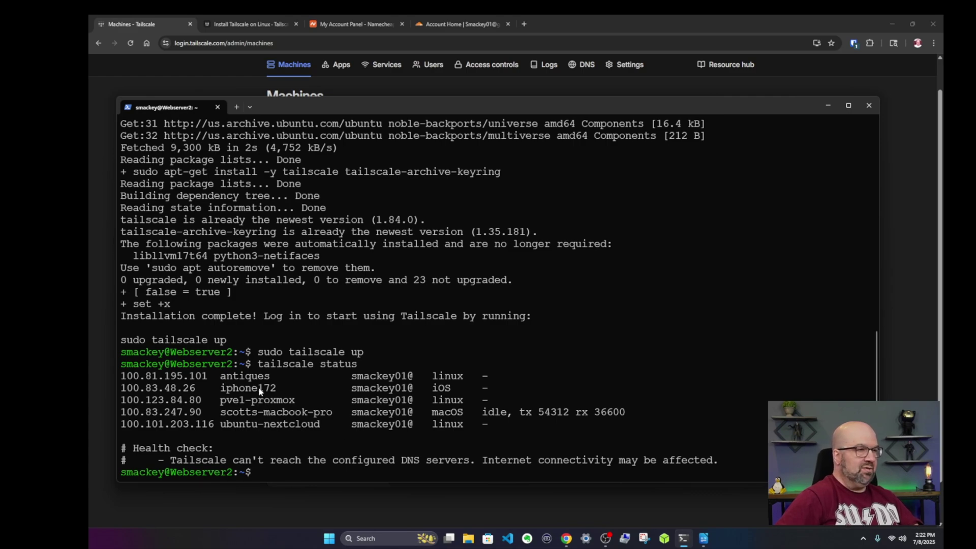
left_click_drag(221, 376, 275, 377)
key("ctrl+c")
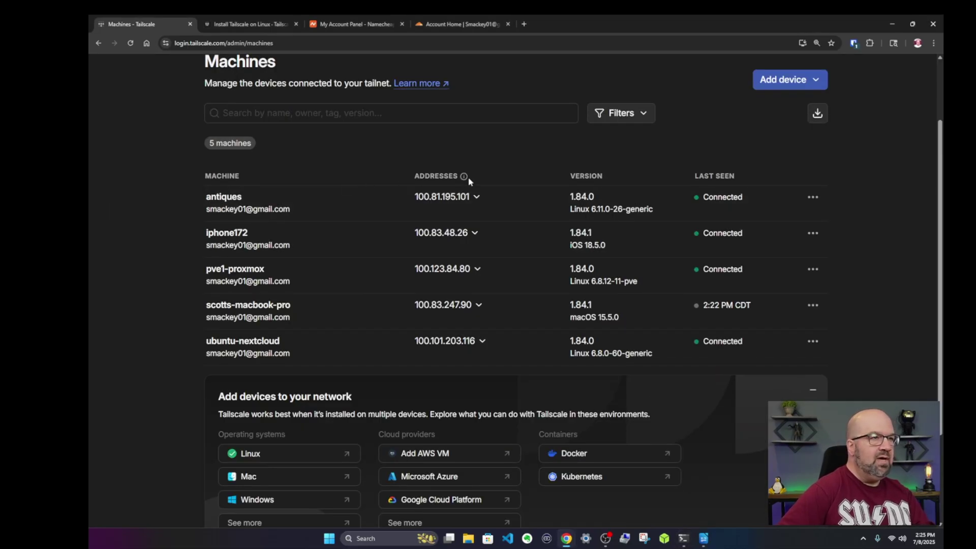
Check the antiques and pve1-proxmox address lists, then open the iphone172 row's actions menu
left_click(478, 197)
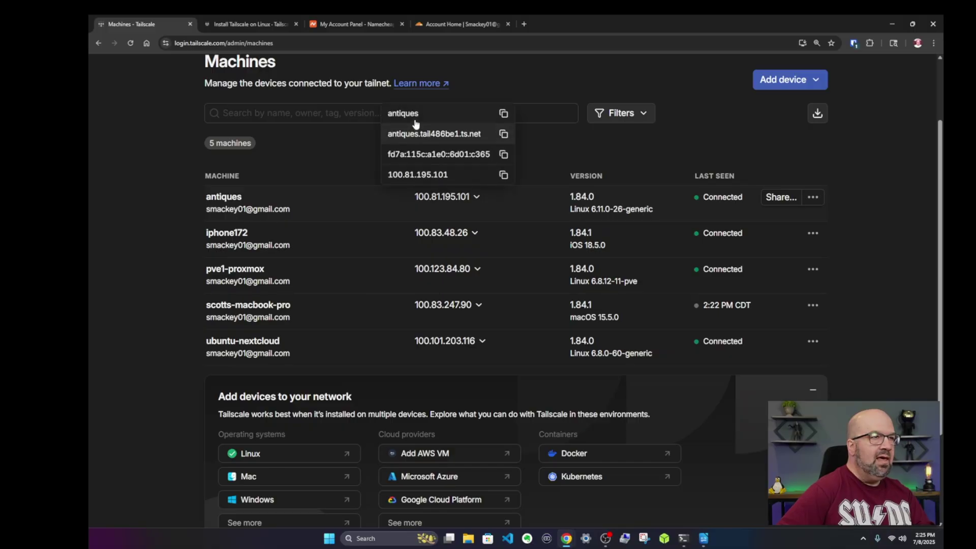
left_click(403, 113)
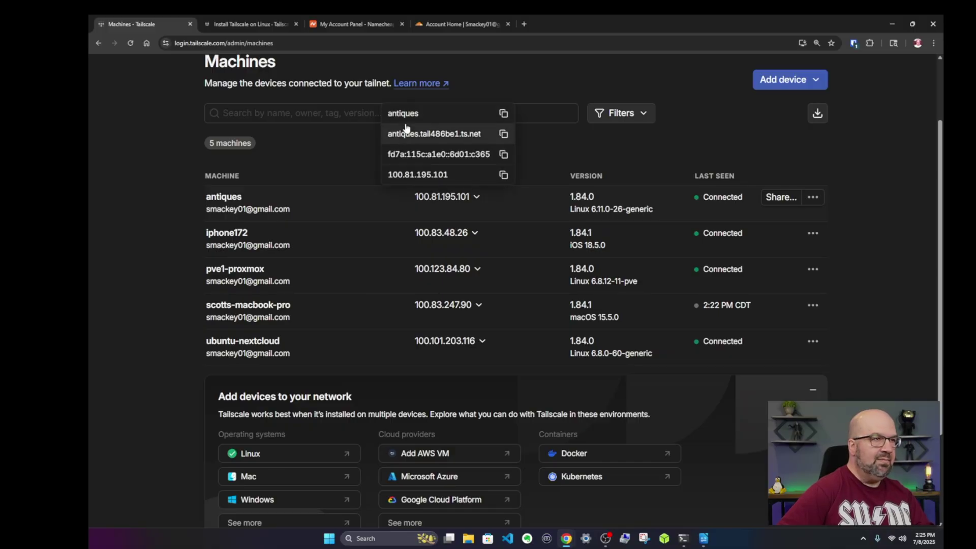
left_click(478, 268)
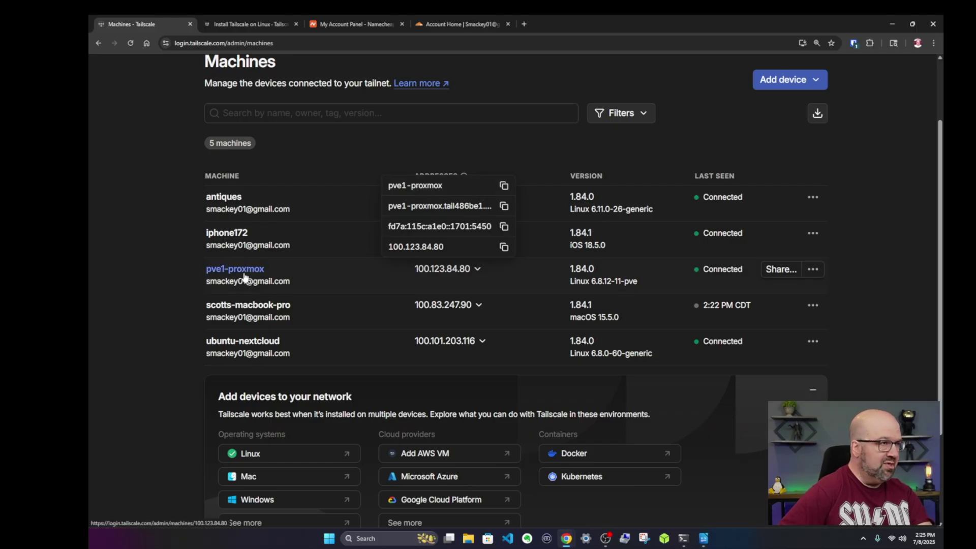
left_click(277, 167)
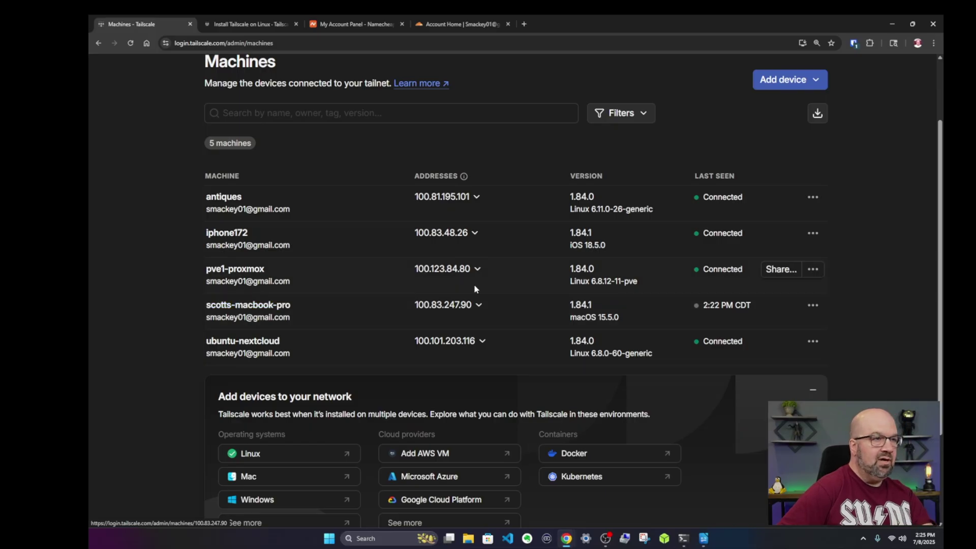
left_click(477, 269)
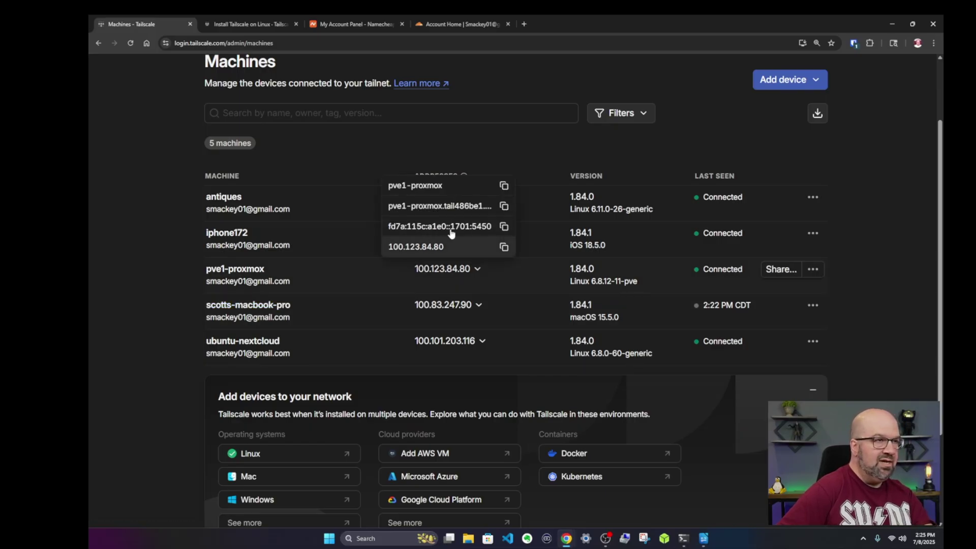
left_click(538, 144)
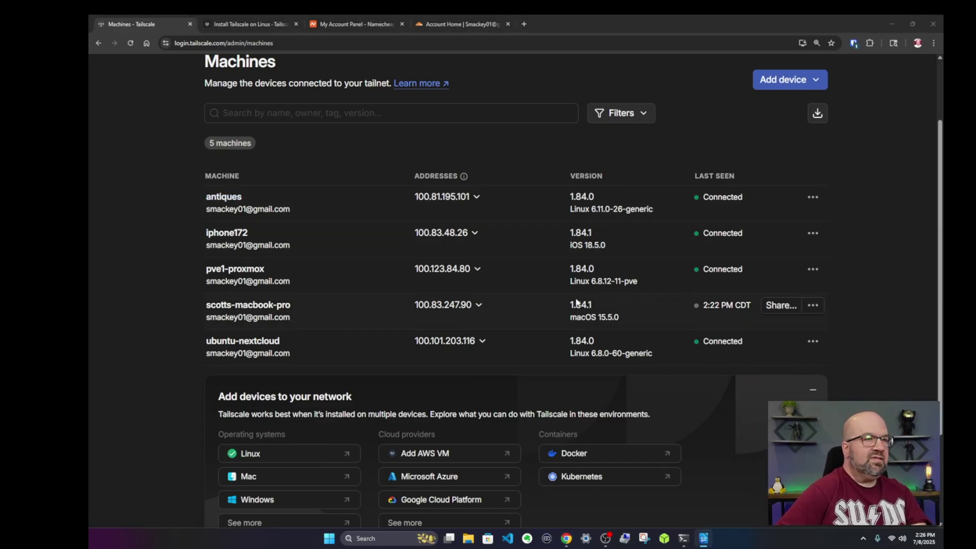
left_click(813, 234)
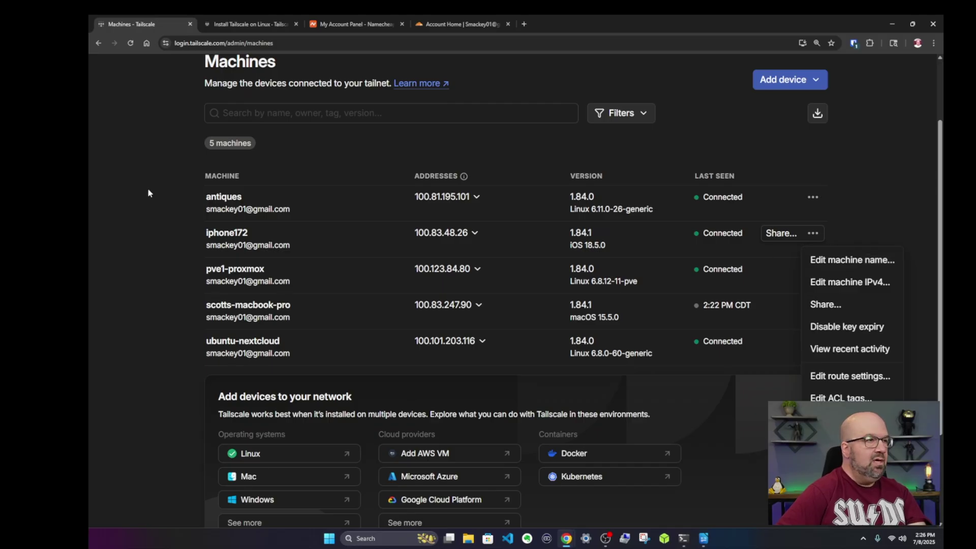
Recheck the antiques name in the SSH status output and return to the Machines list
left_click(154, 205)
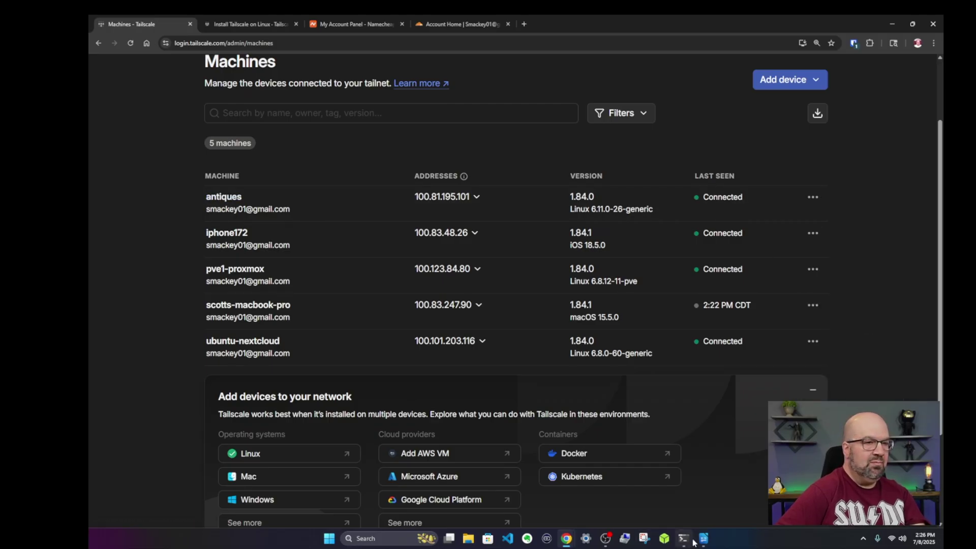
mouse_move(693, 543)
left_click(684, 489)
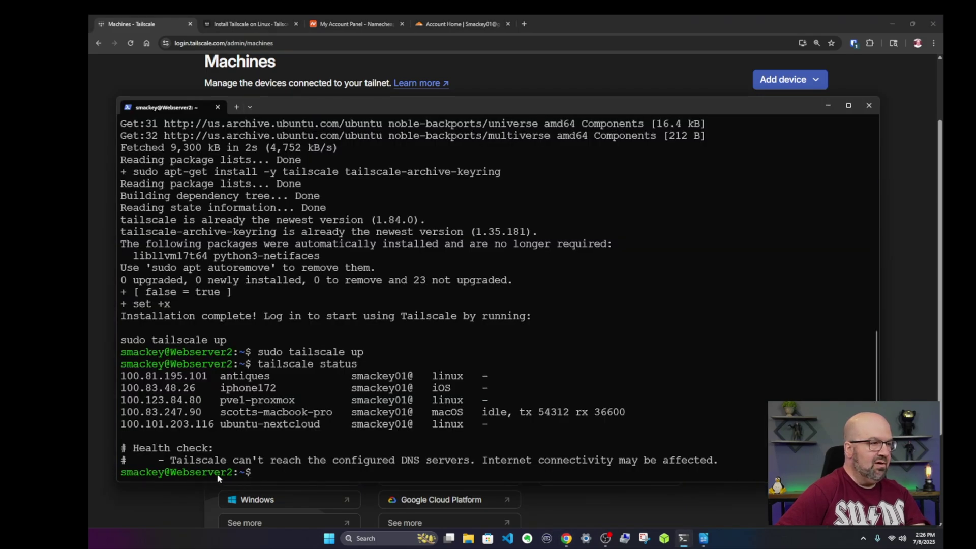
left_click_drag(220, 376, 269, 379)
left_click(903, 321)
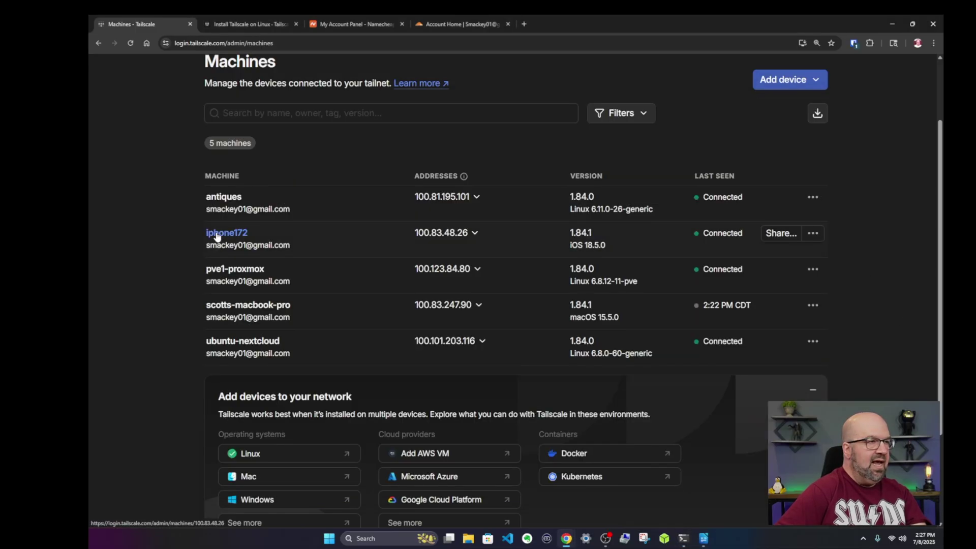
Rename iphone172 to iphone16 with 'Auto-generate from OS hostname' turned off
left_click(815, 234)
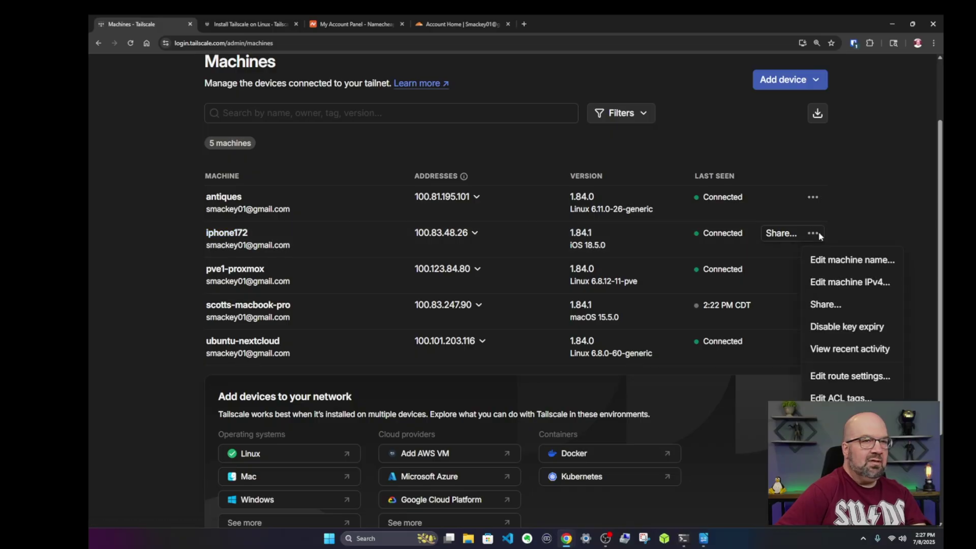
left_click(839, 261)
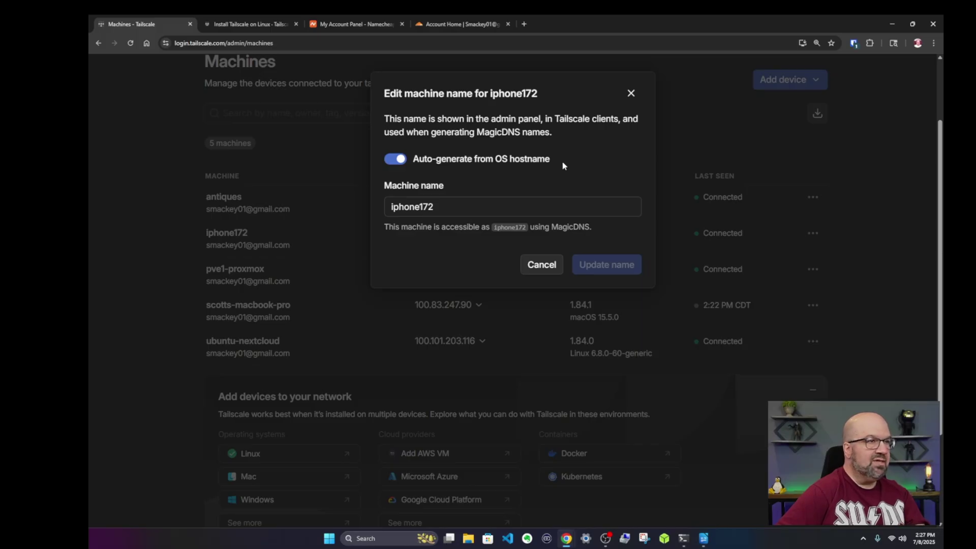
left_click(398, 160)
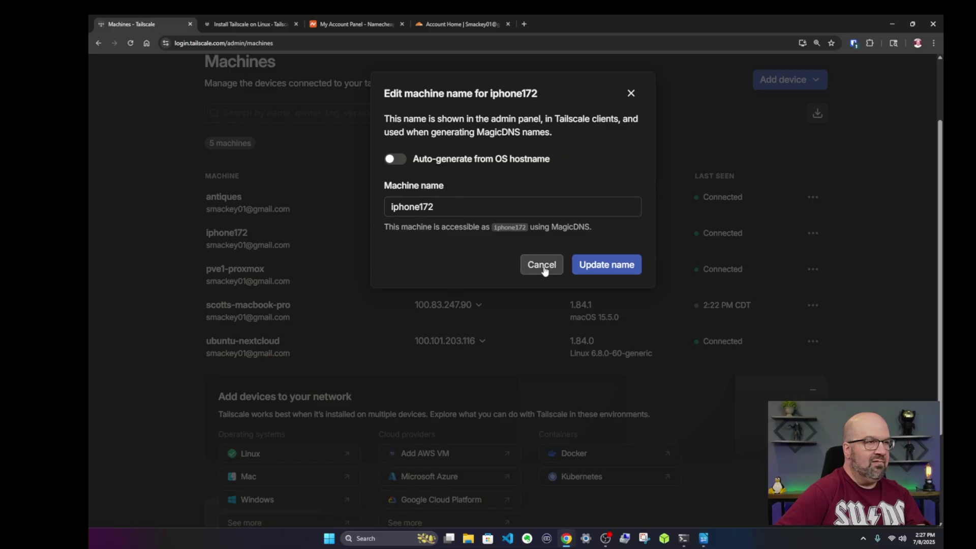
left_click_drag(480, 213, 116, 166)
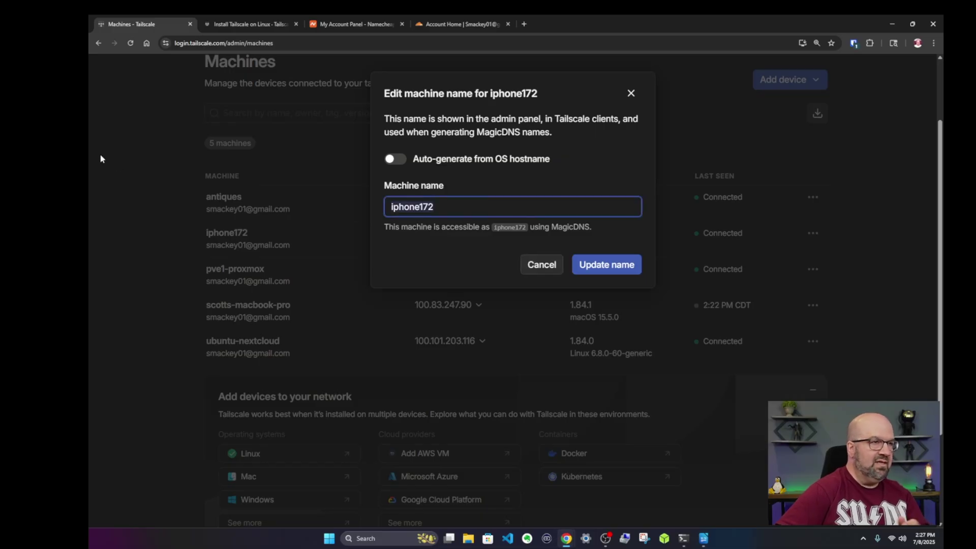
left_click(447, 204)
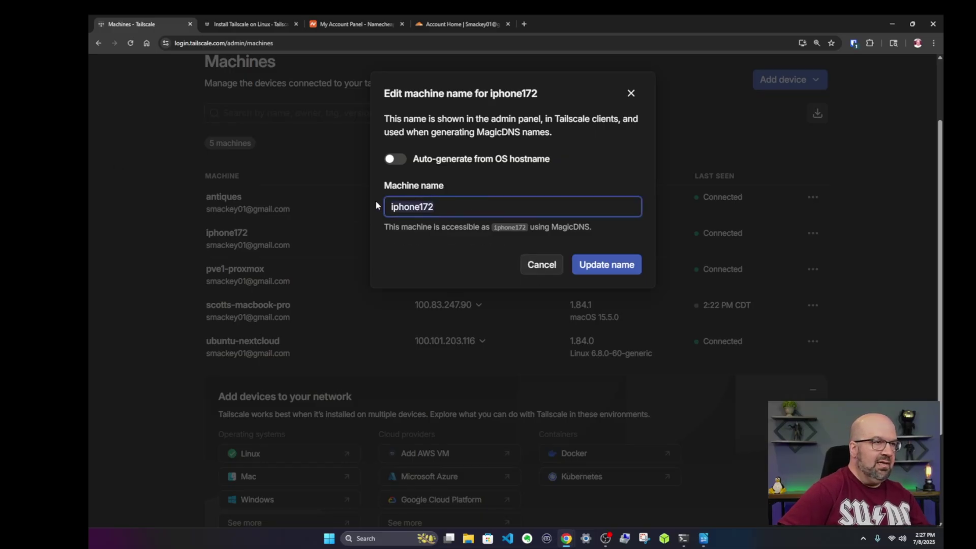
key("BackSpace")
key("BackSpace")
key("BackSpace")
key("BackSpace")
key("BackSpace")
key("BackSpace")
key("BackSpace")
type("homn")
key("BackSpace")
key("BackSpace")
type("ne16")
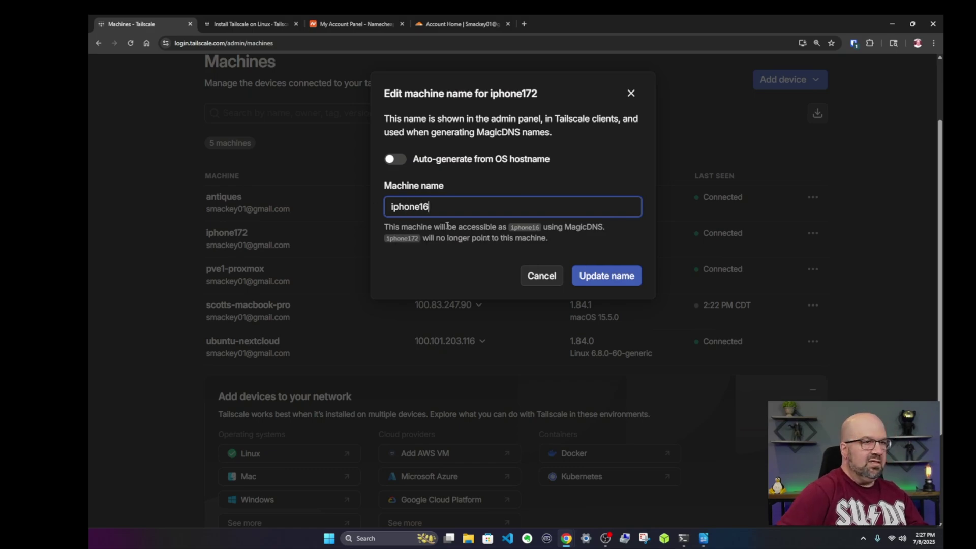
left_click(615, 275)
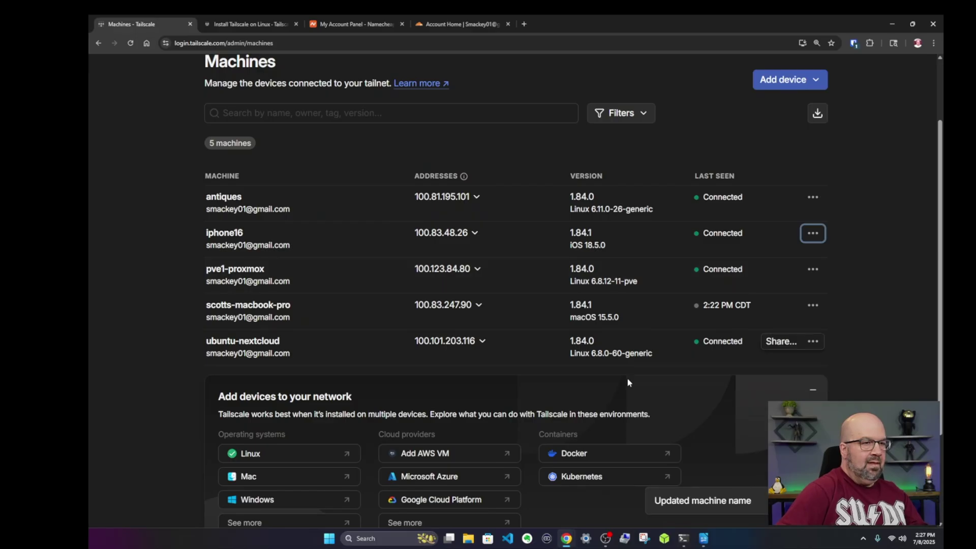
Rerun 'tailscale status' in the SSH terminal, mark iphone16, and go back to the Machines page
mouse_move(684, 538)
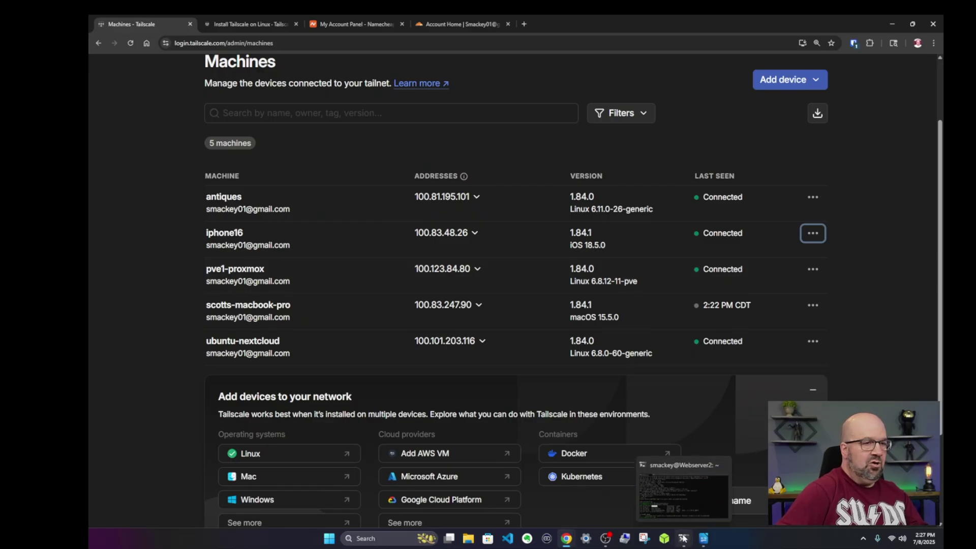
left_click(685, 496)
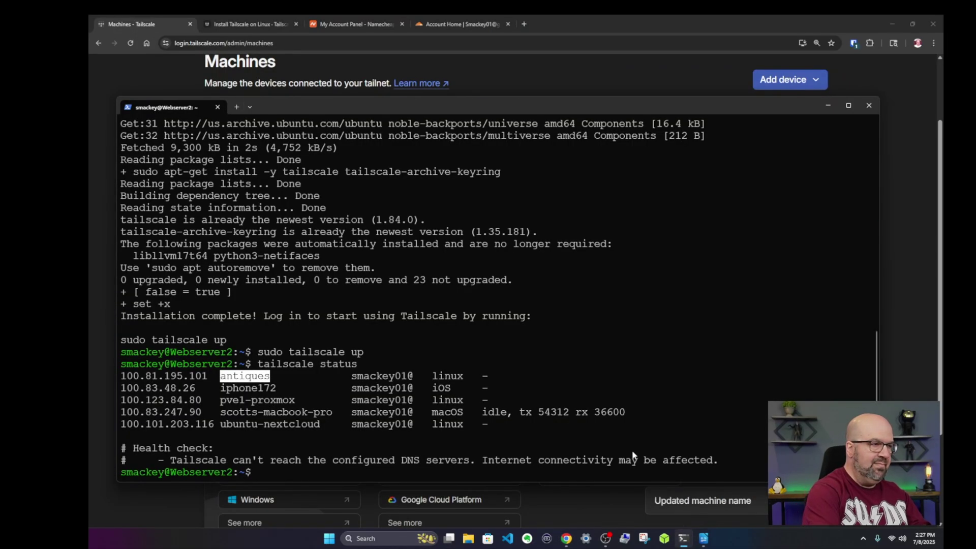
key("Up")
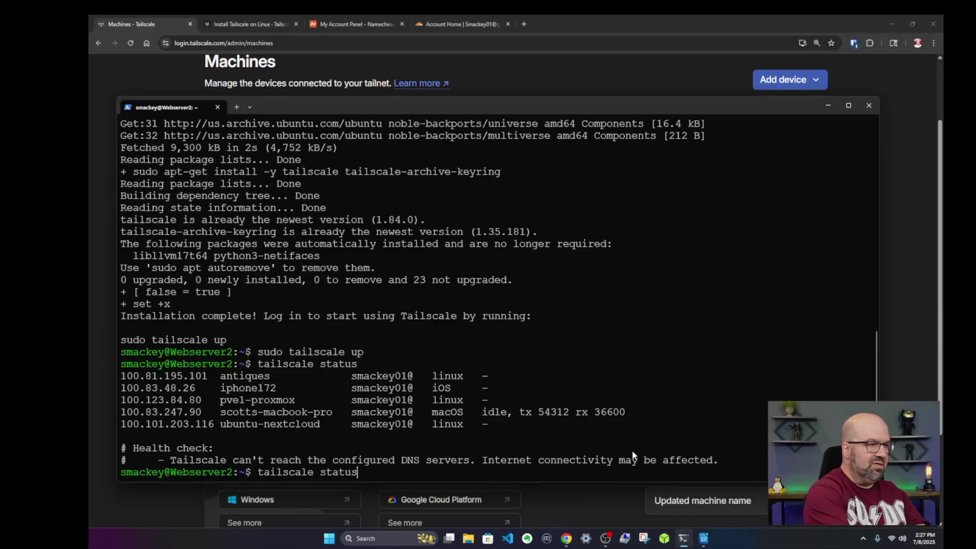
key("Return")
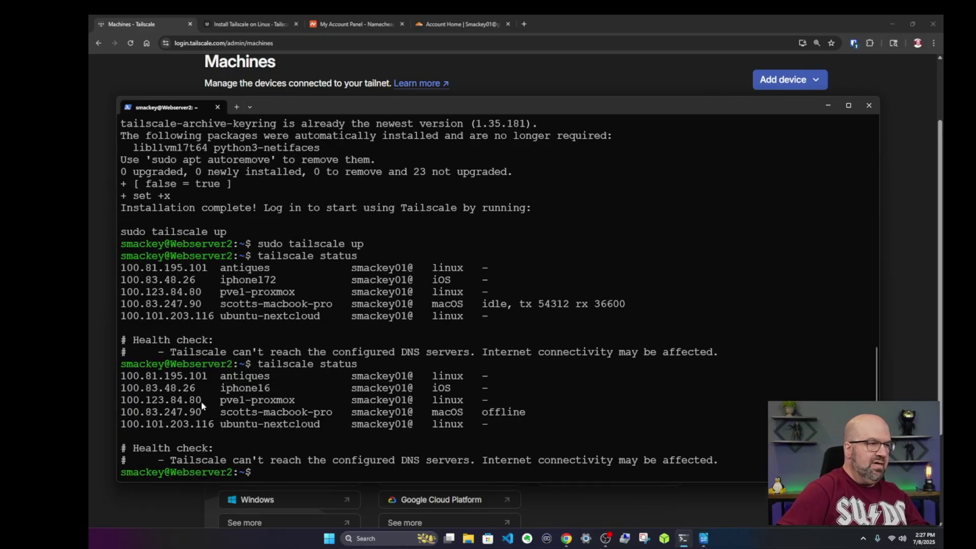
left_click_drag(221, 389, 275, 390)
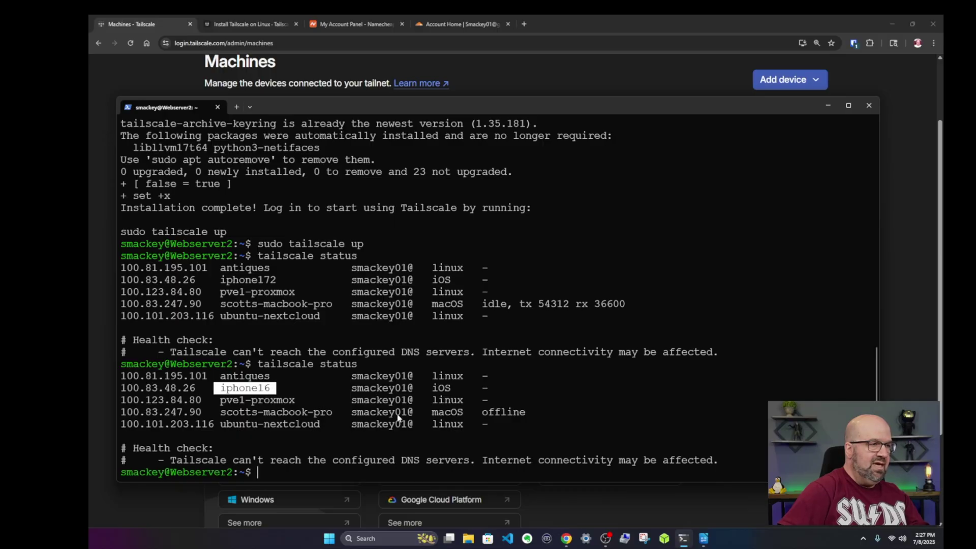
left_click(921, 250)
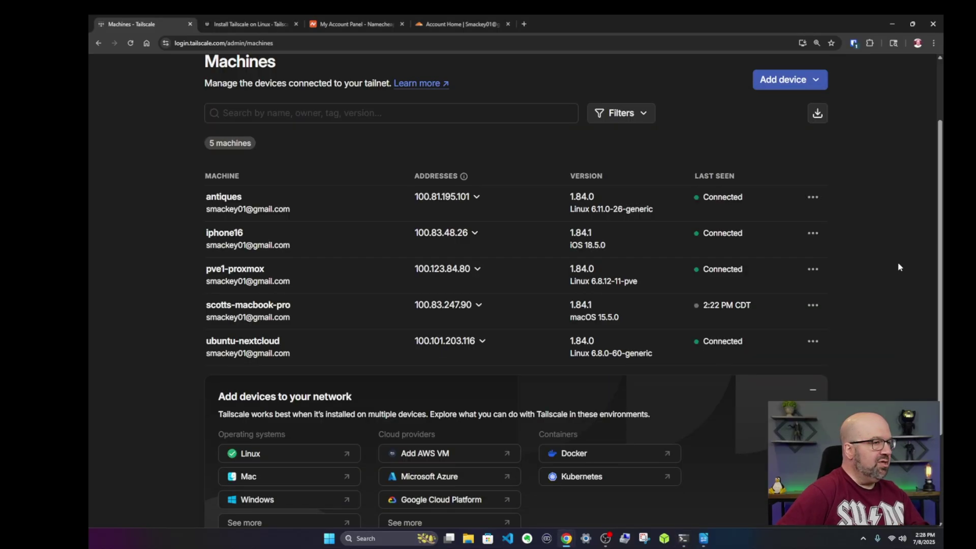
View the Windows install guide from Add devices, then return to the Machines page
scroll(897, 268, "down", 2)
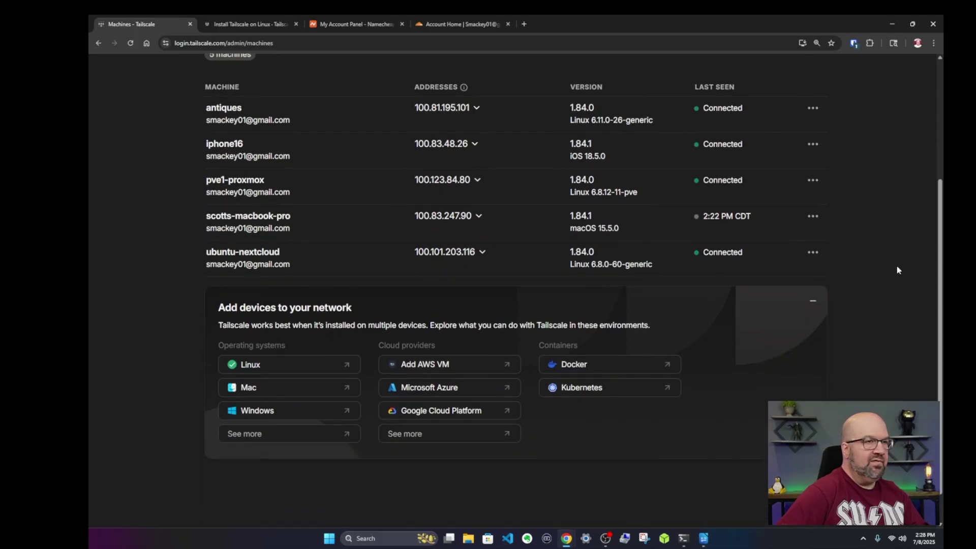
scroll(204, 352, "down", 1)
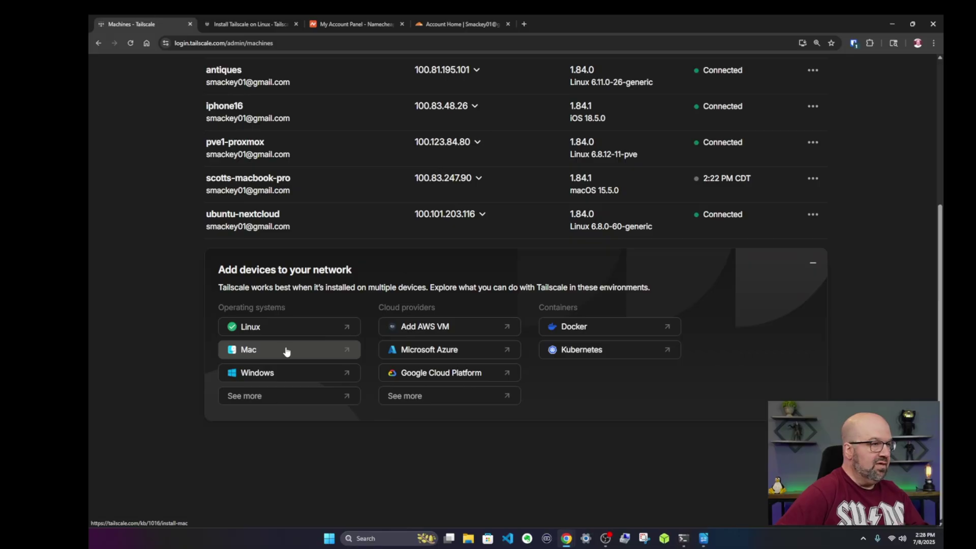
left_click(310, 380)
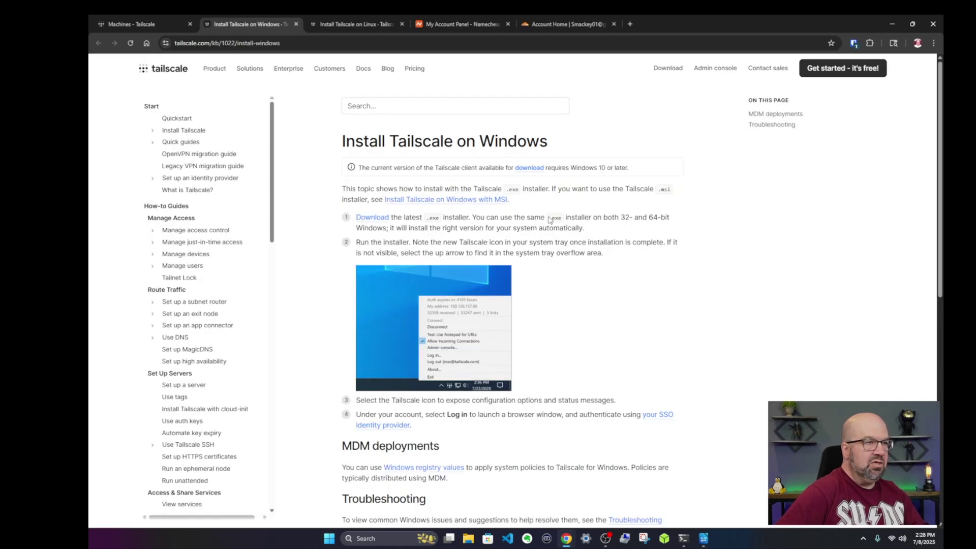
scroll(543, 264, "down", 3)
scroll(542, 264, "up", 2)
scroll(543, 263, "up", 1)
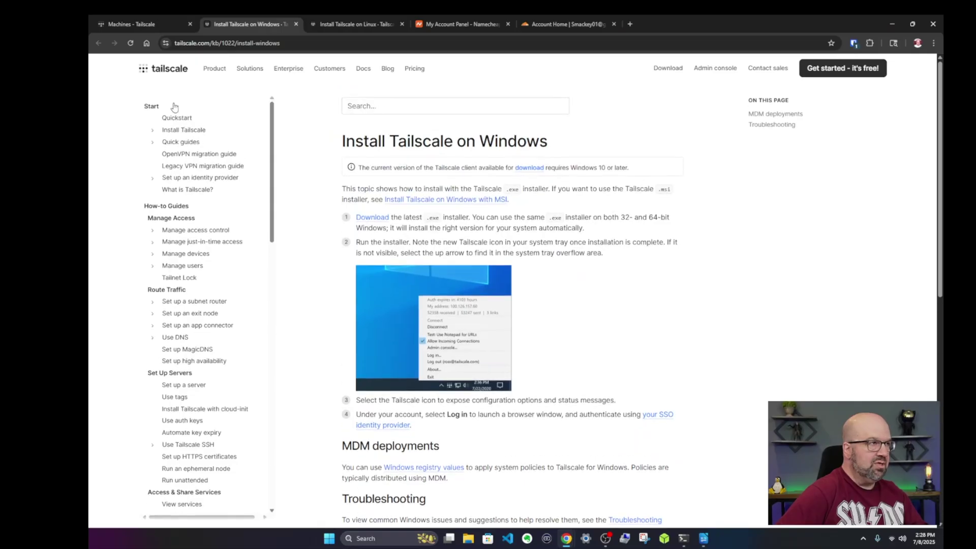
left_click(131, 24)
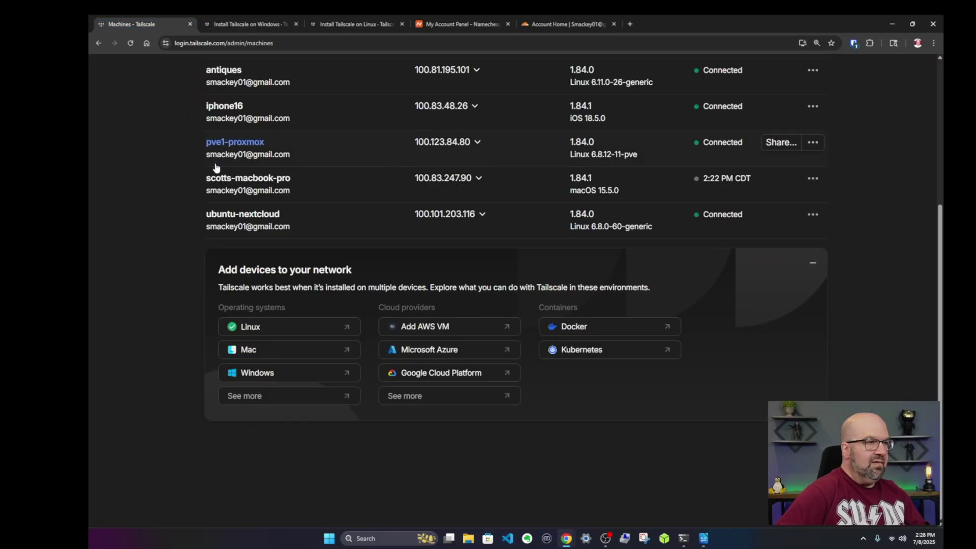
Open the Linux install guide and select its one-line install command
left_click(286, 329)
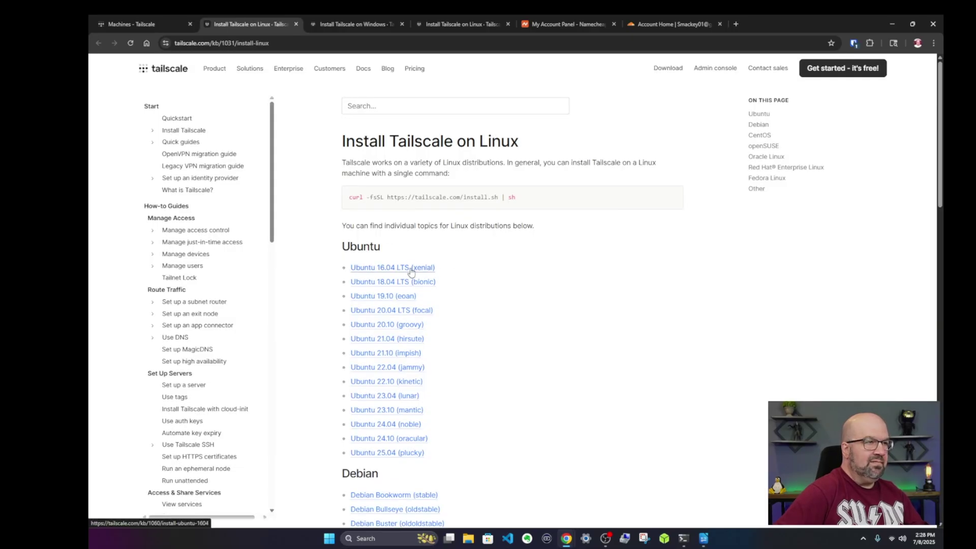
scroll(484, 409, "down", 5)
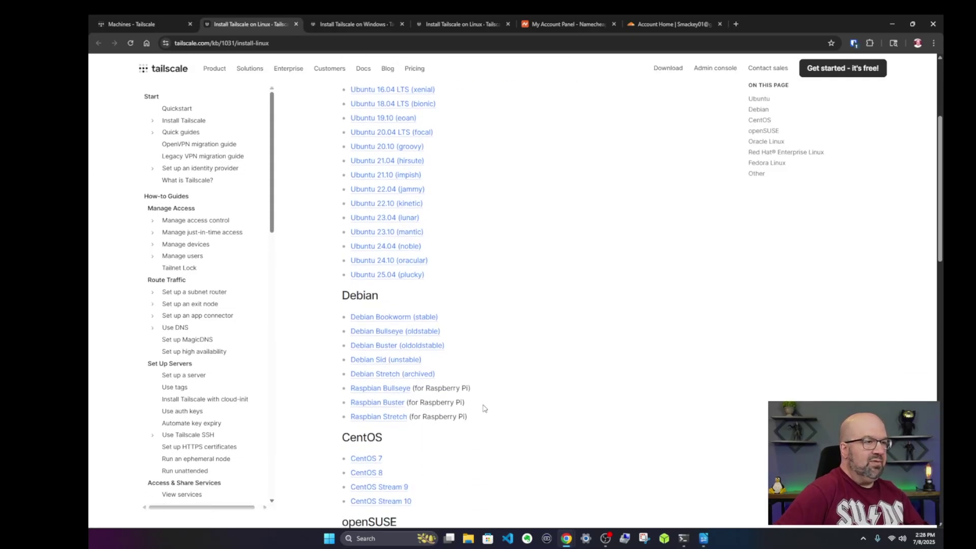
scroll(481, 411, "up", 5)
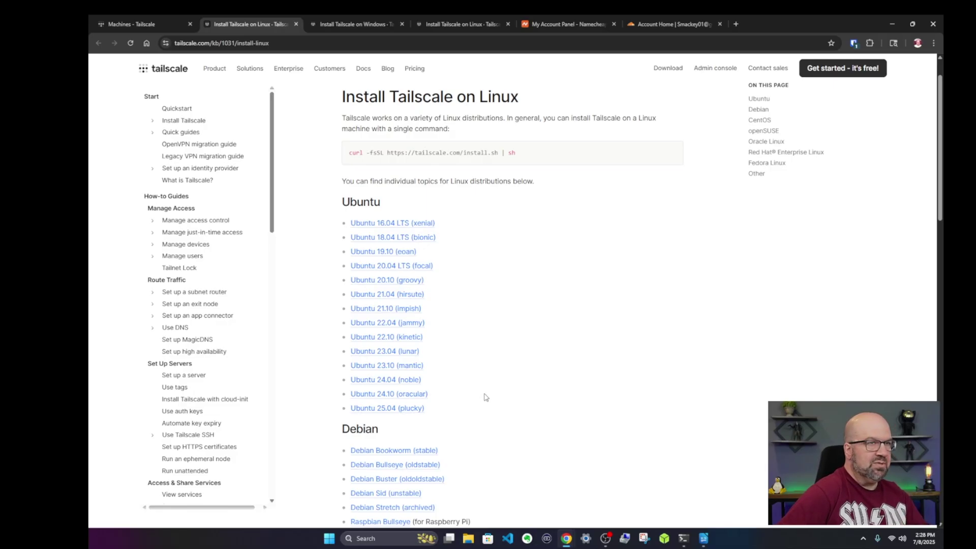
triple_click(535, 157)
Copy the Linux install command, then view antiques' details in the Tailscale iPhone app
key("ctrl+plus")
key("ctrl+plus")
key("ctrl+plus")
left_click(513, 218)
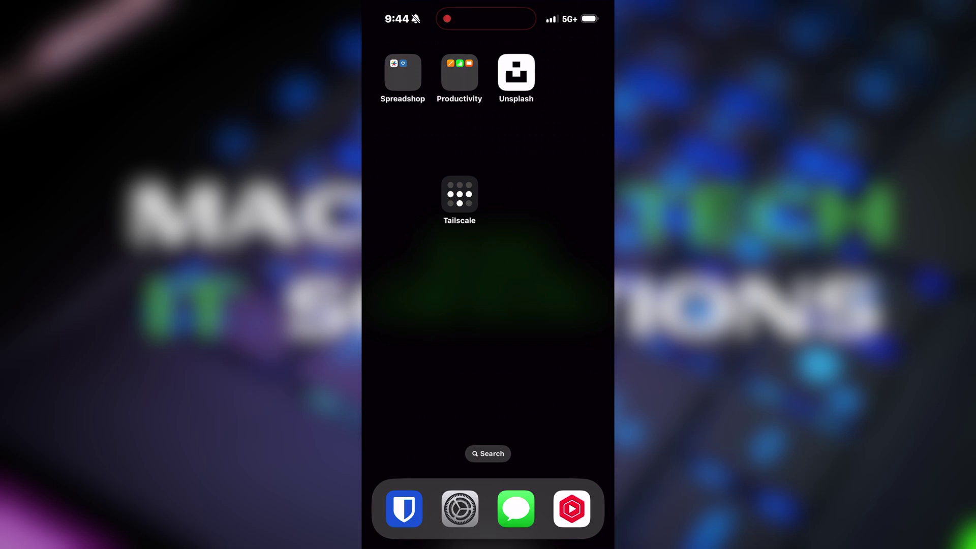
left_click(459, 194)
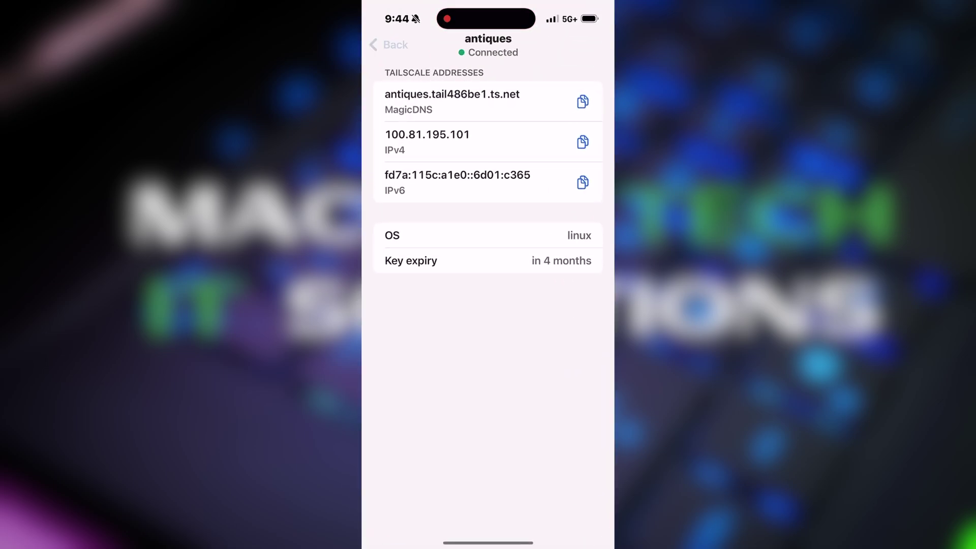
left_click(390, 45)
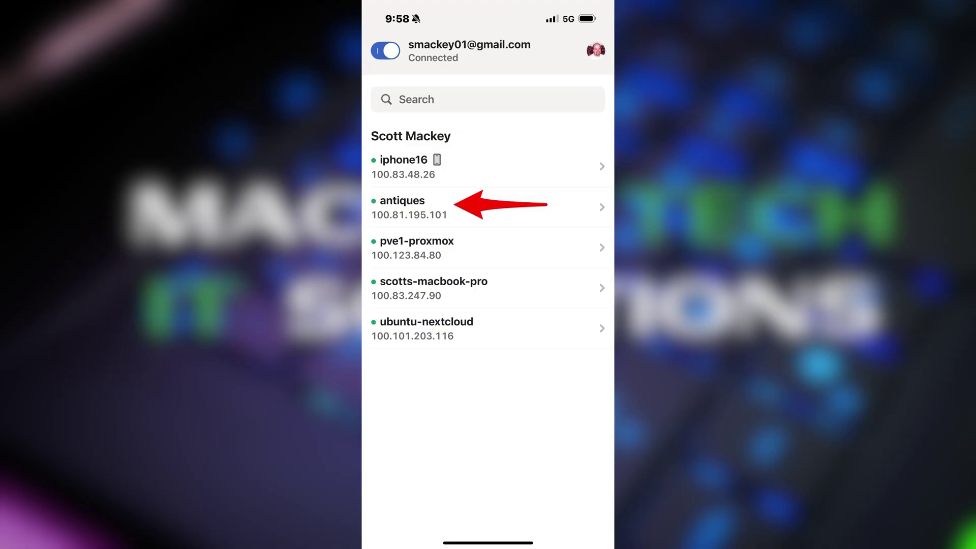
left_click(402, 206)
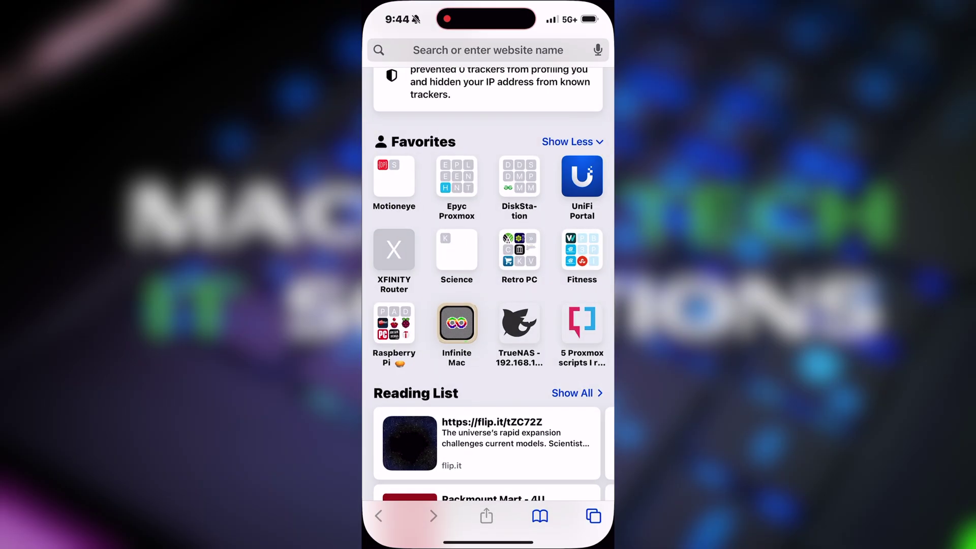
Load the pasted antiques ts.net address in Safari and open the Estate Sale Database categories
left_click(450, 50)
left_click(387, 50)
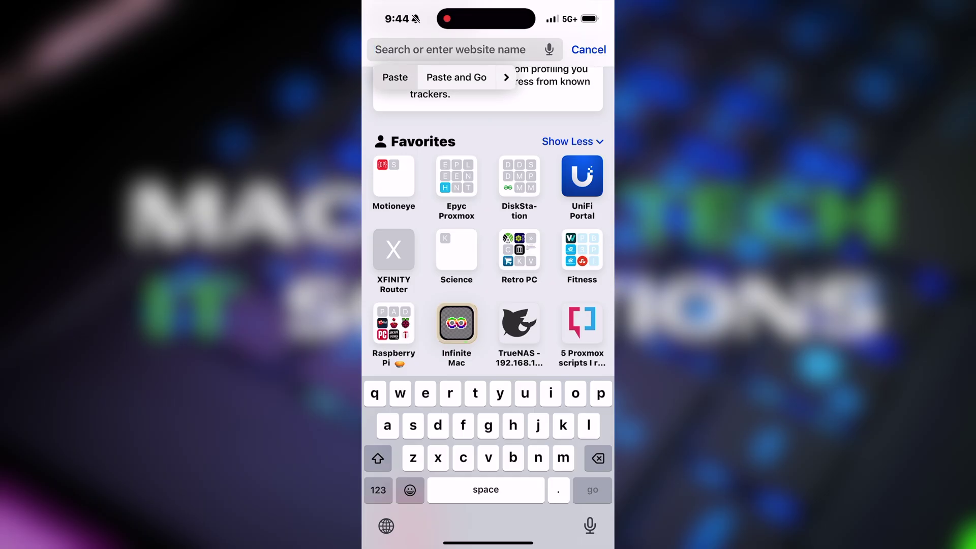
left_click(395, 77)
key("Return")
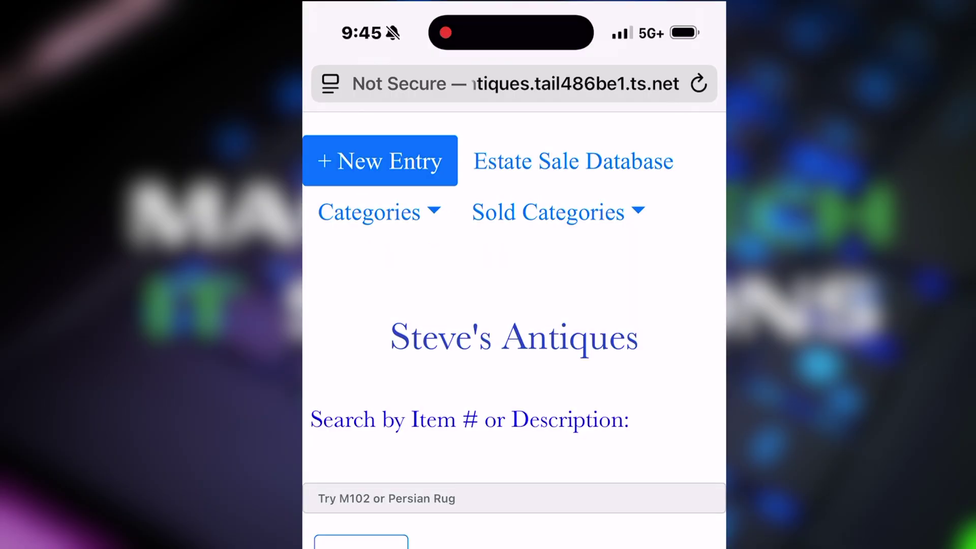
left_click(514, 84)
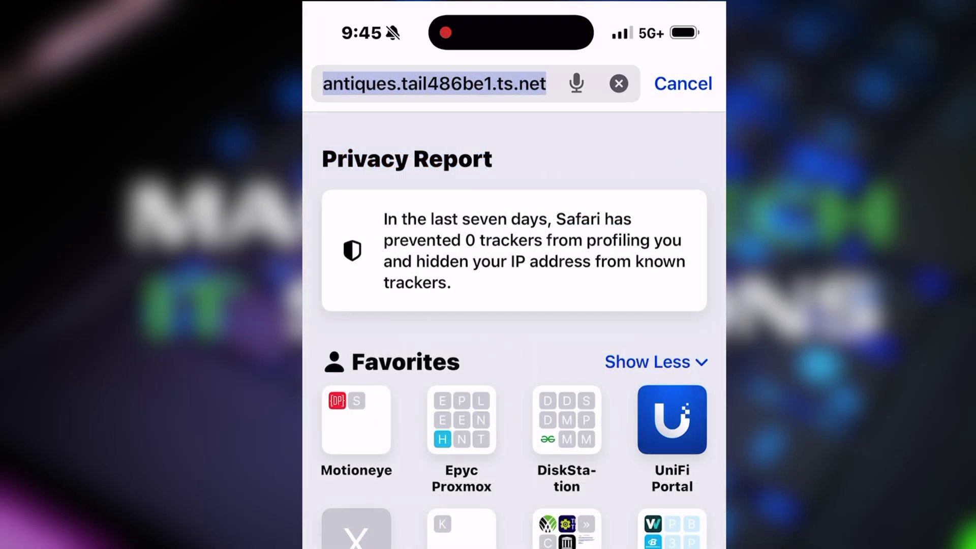
left_click(683, 83)
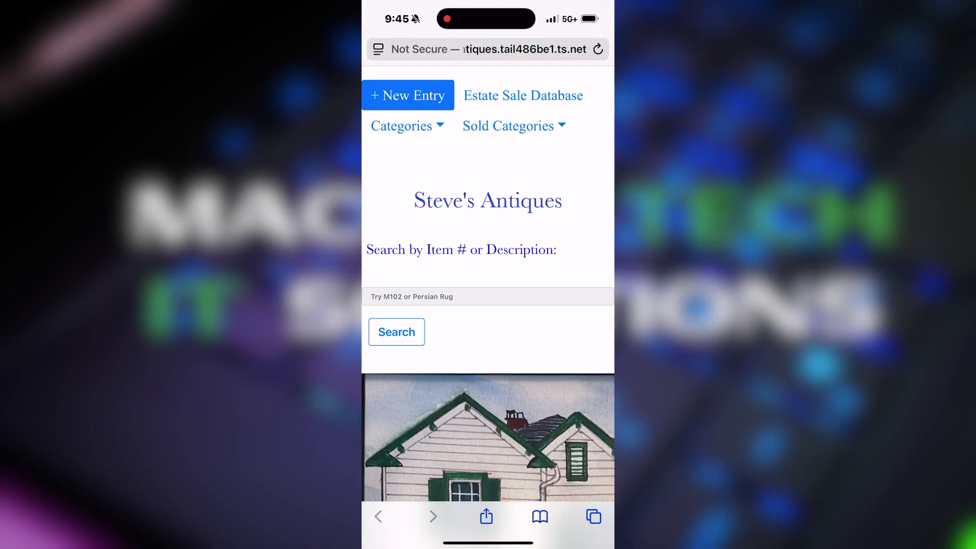
left_click(523, 95)
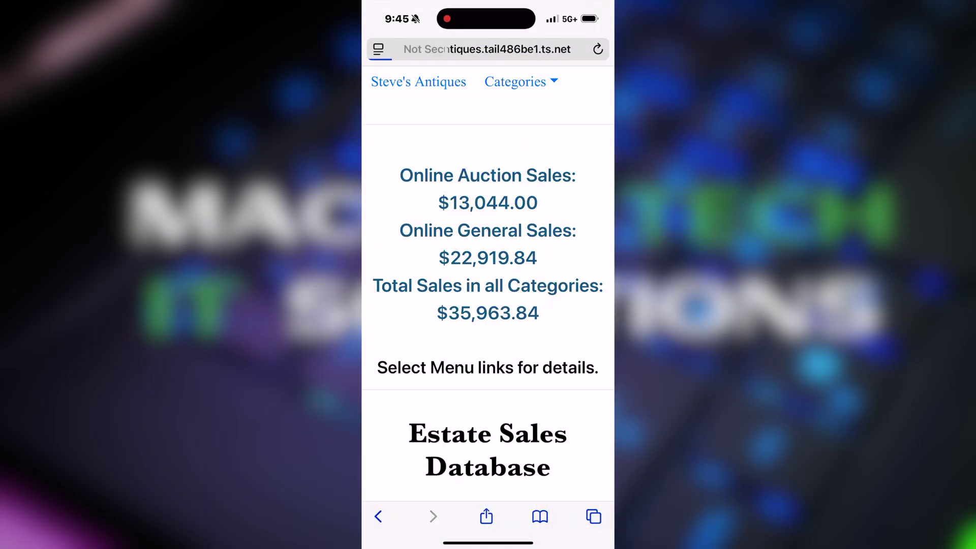
left_click(520, 82)
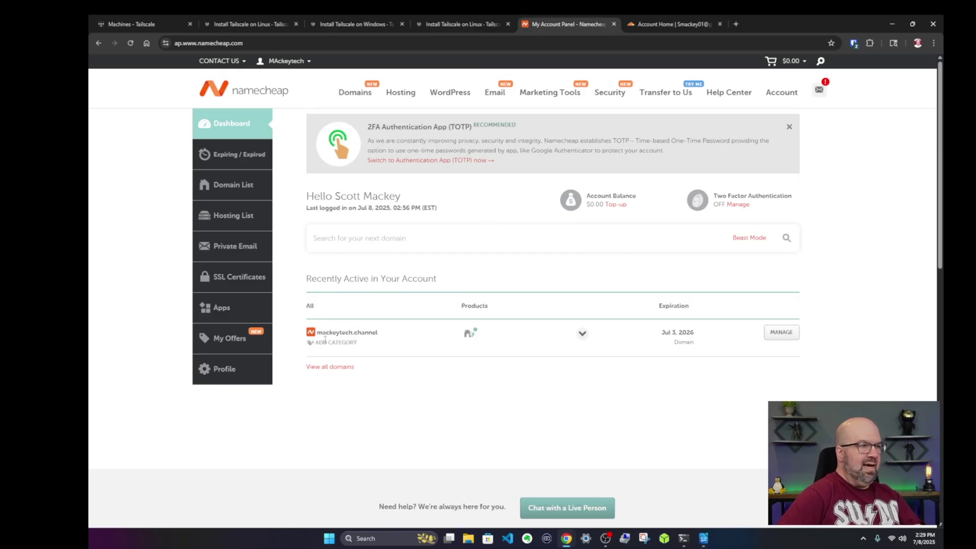
Zoom the Namecheap dashboard to 125%, glance at the Email and WordPress menus, then switch to Cloudflare
key("ctrl+plus")
key("ctrl+plus")
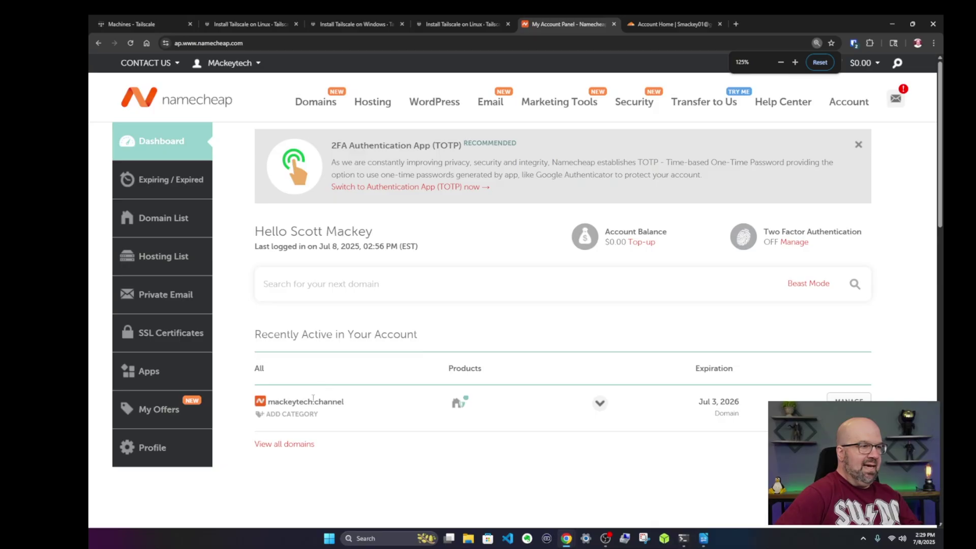
mouse_move(482, 102)
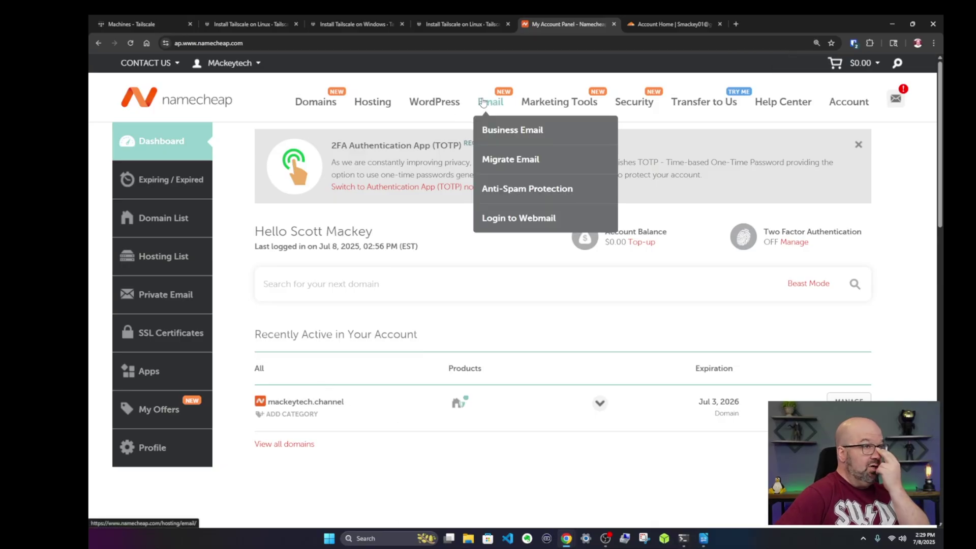
mouse_move(435, 102)
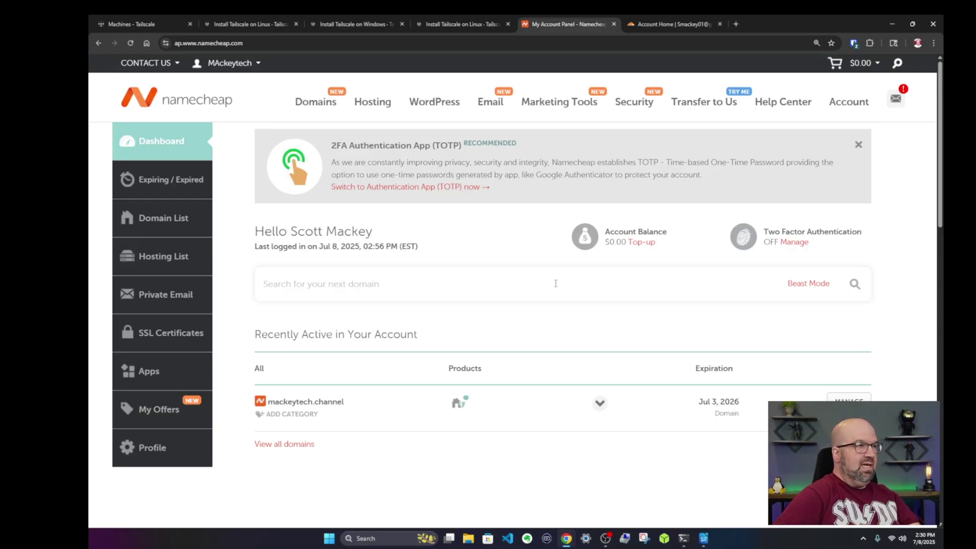
key("ctrl+Tab")
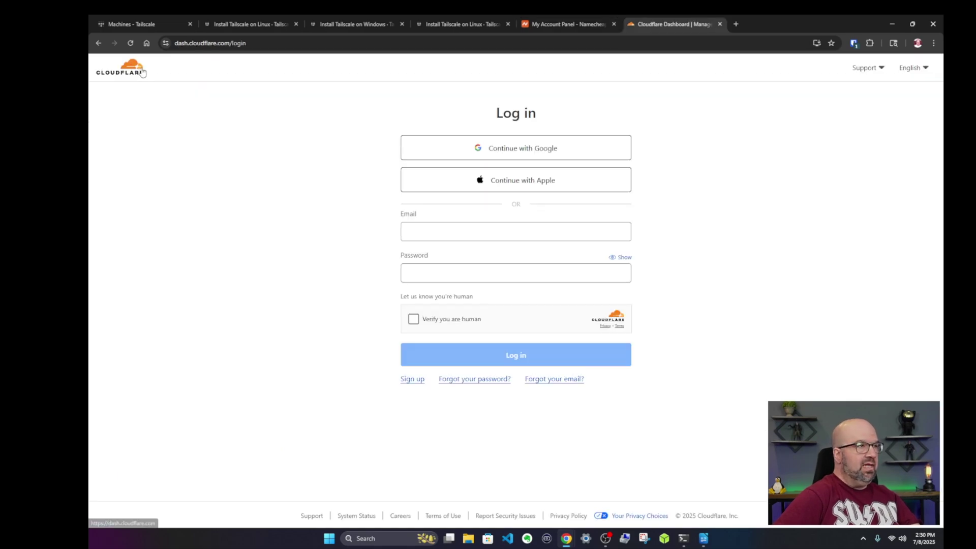
Sign in to the Cloudflare dashboard using the saved account email and password
left_click(412, 380)
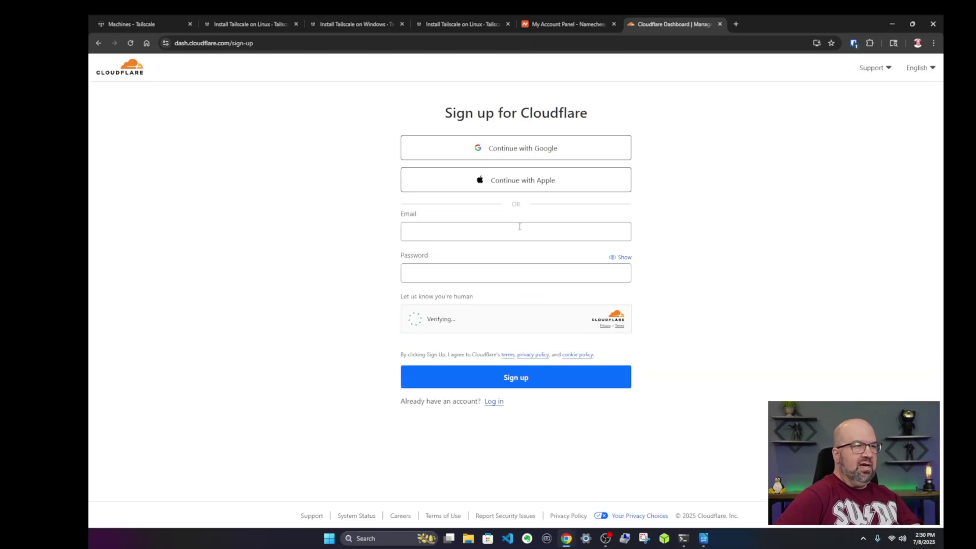
left_click(492, 401)
left_click(461, 230)
left_click(449, 261)
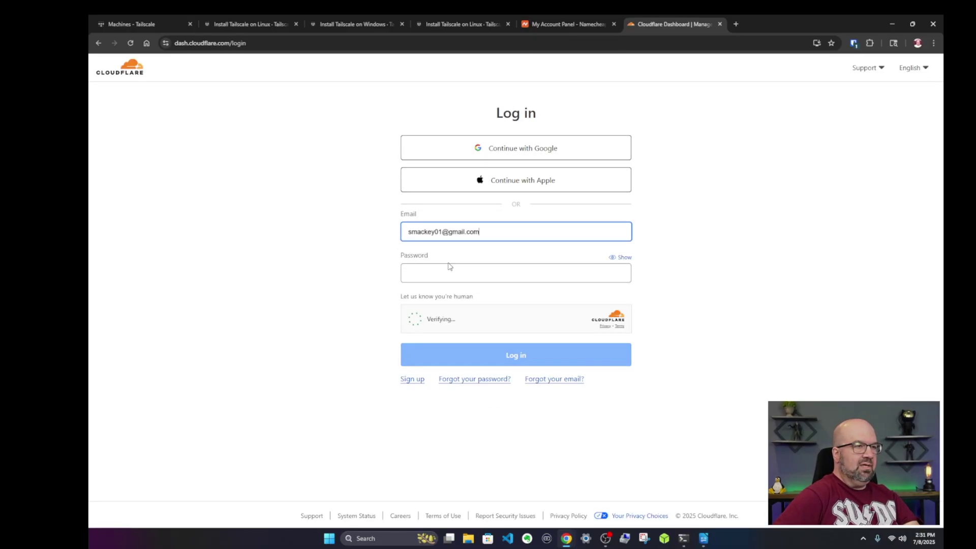
left_click(468, 358)
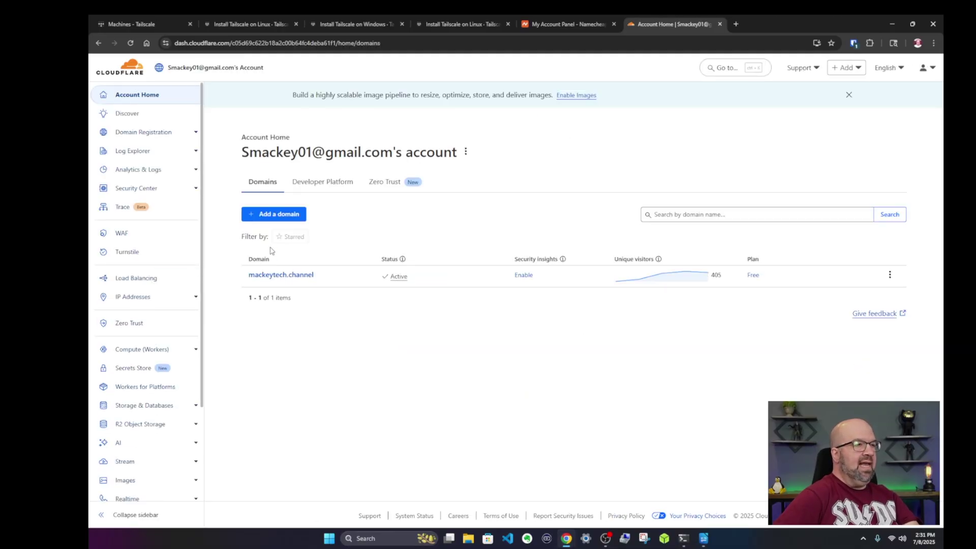
Start adding a domain, go back to Account Home, and open the mackeytech.channel overview
left_click(279, 214)
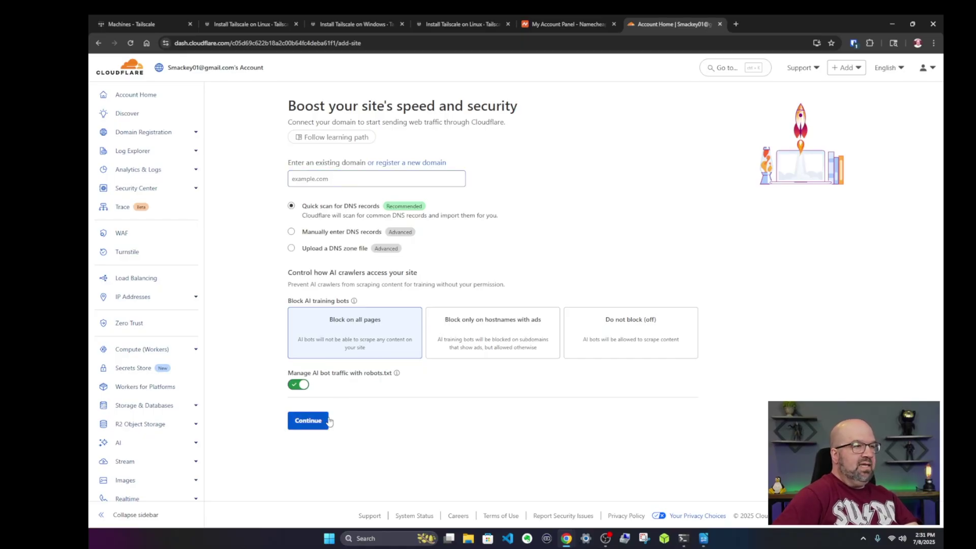
left_click(308, 420)
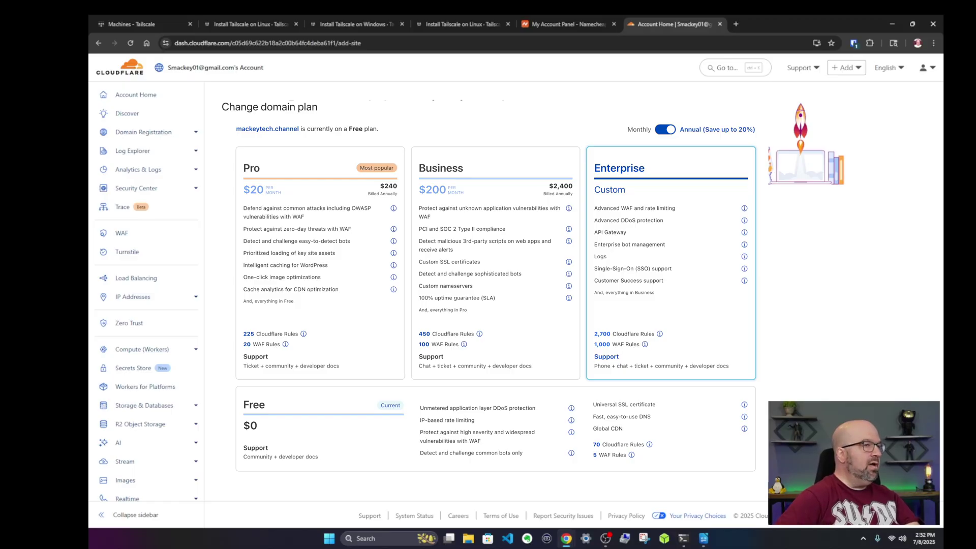
left_click(99, 42)
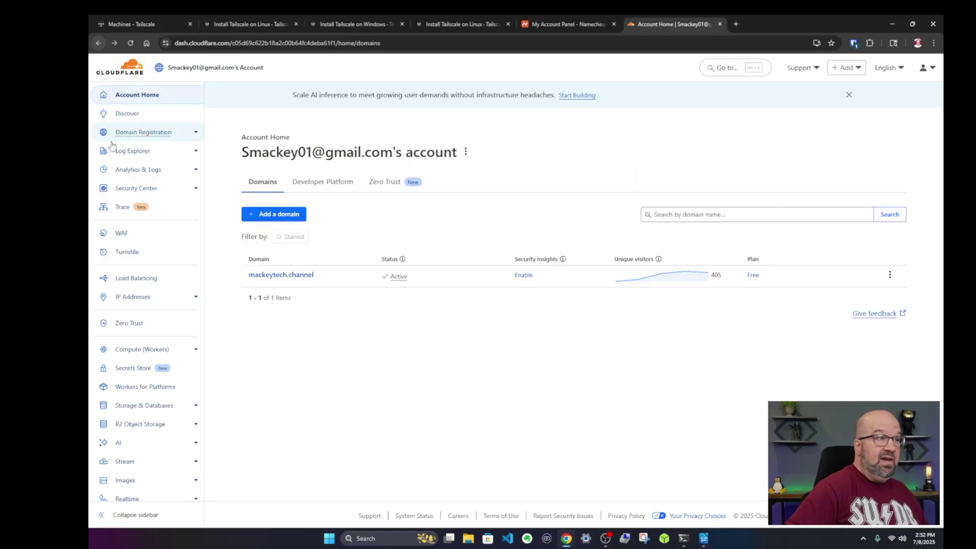
left_click(268, 276)
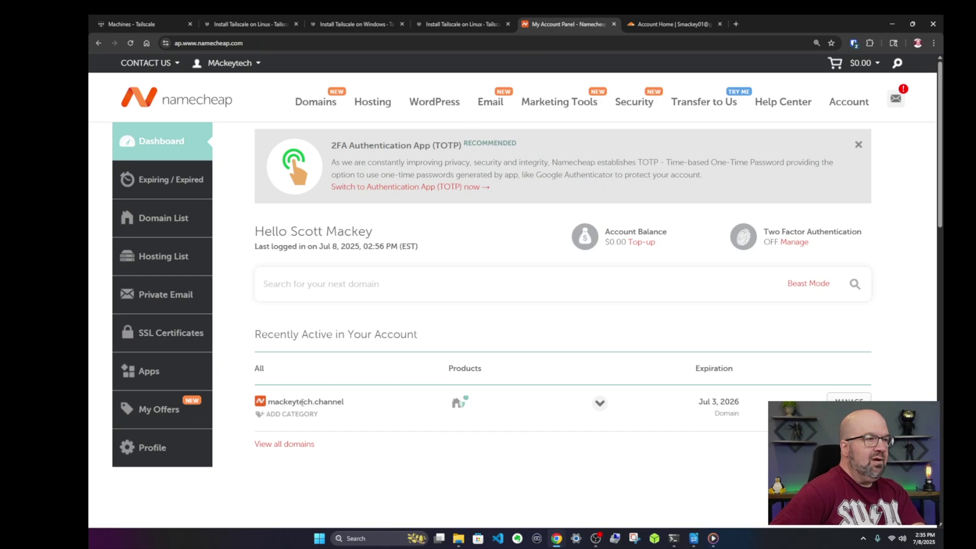
Open mackeytech.channel in Namecheap and confirm Nameservers is Custom DNS with Cloudflare's servers
left_click_drag(265, 403, 358, 407)
left_click(363, 410)
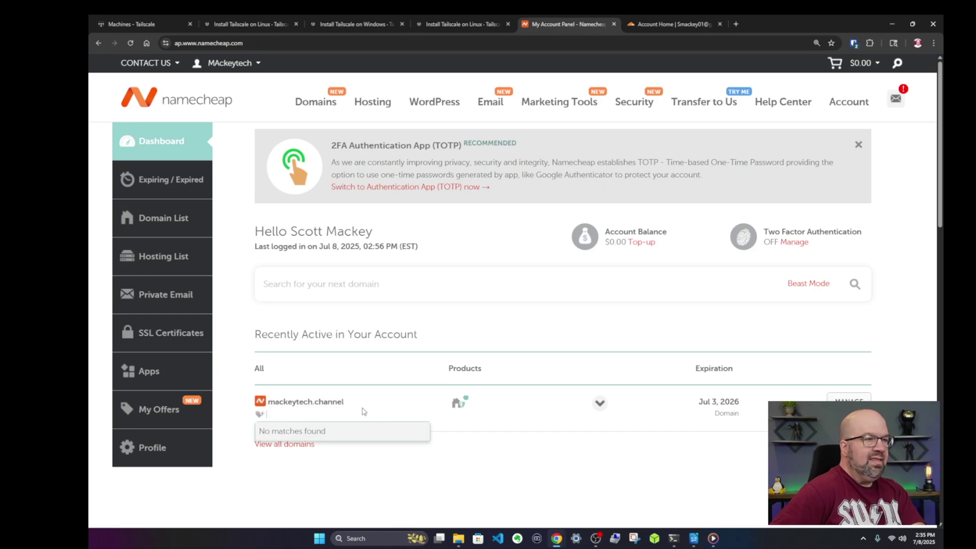
left_click(306, 401)
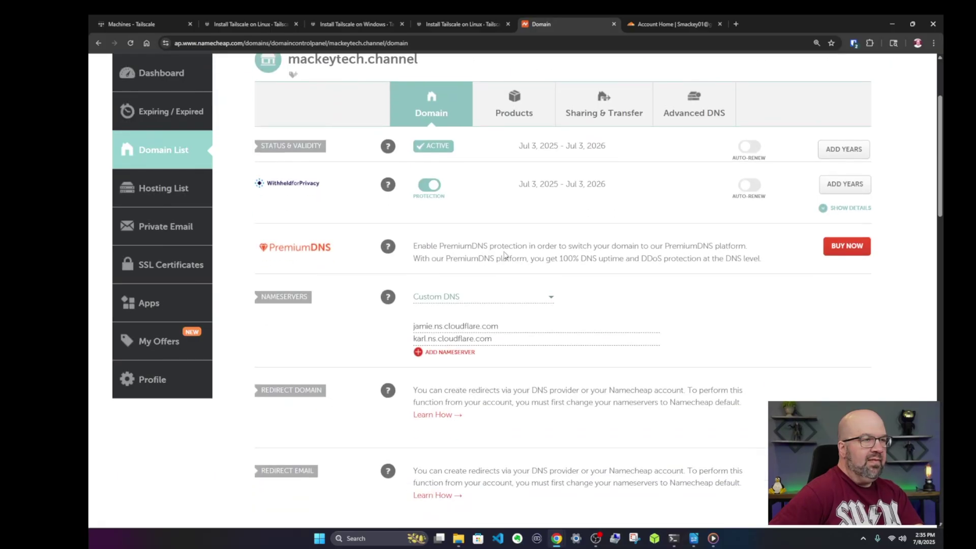
left_click_drag(261, 296, 321, 300)
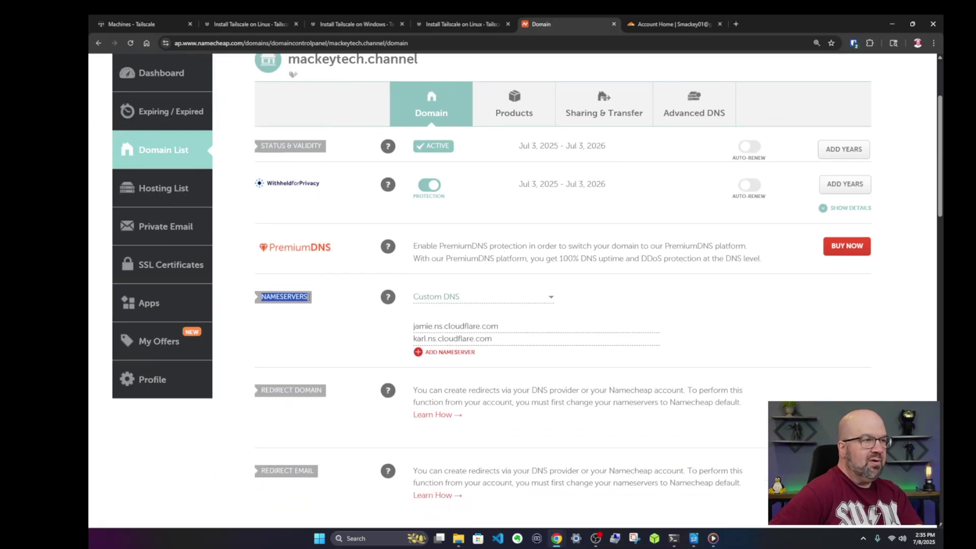
left_click(489, 304)
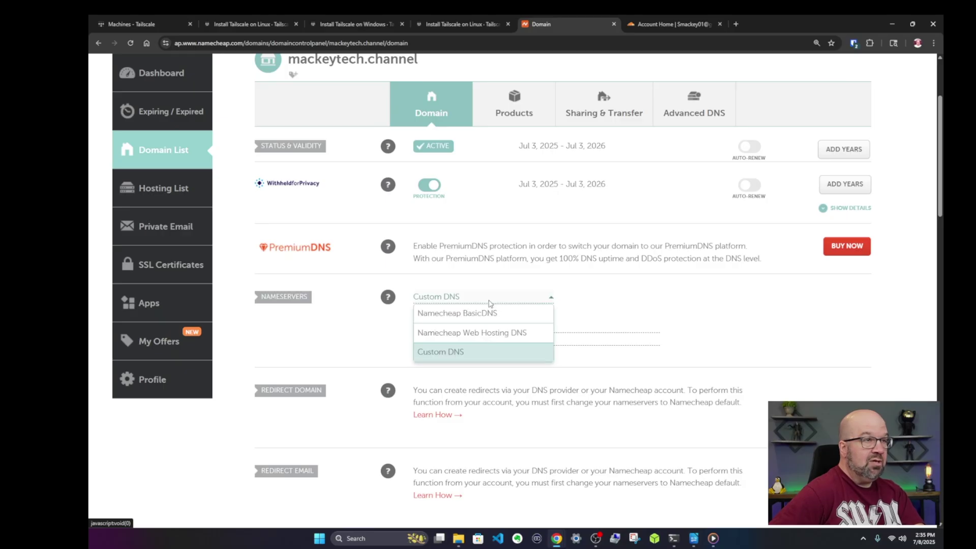
left_click(630, 318)
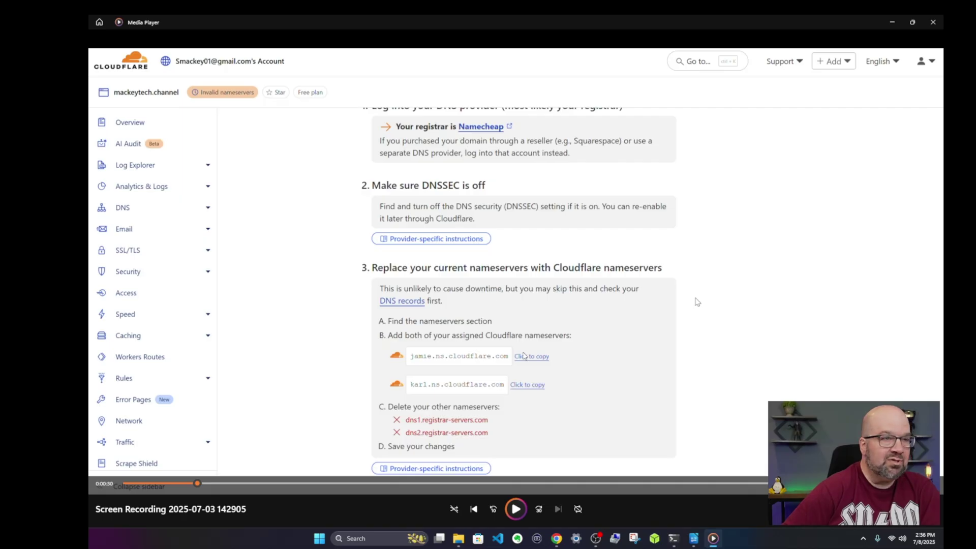
Confirm DNSSEC is off in the domain's Advanced DNS settings
mouse_move(556, 543)
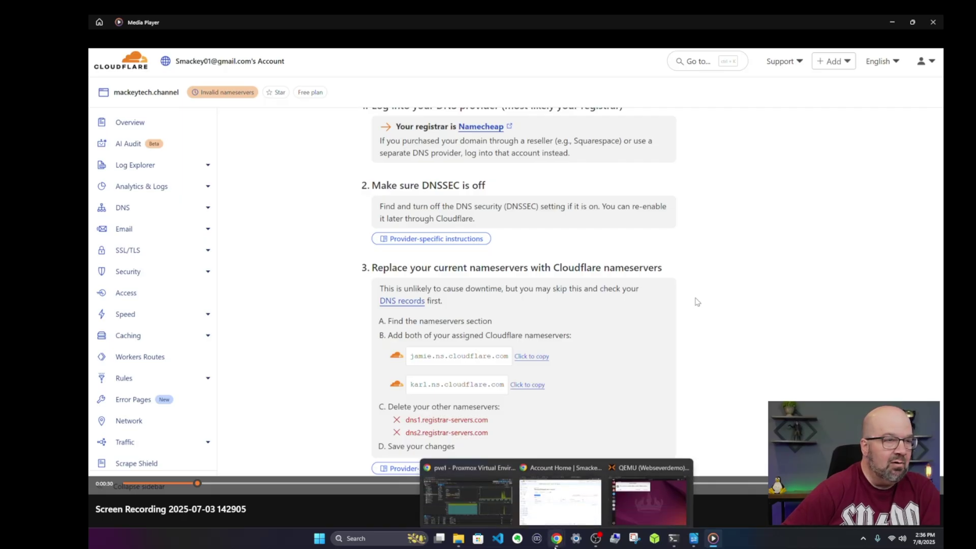
left_click(560, 495)
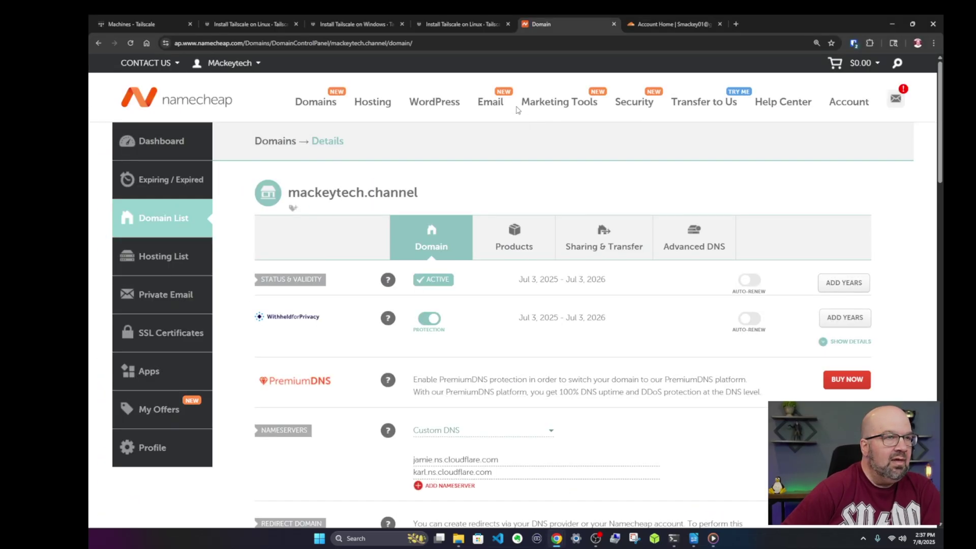
left_click(695, 239)
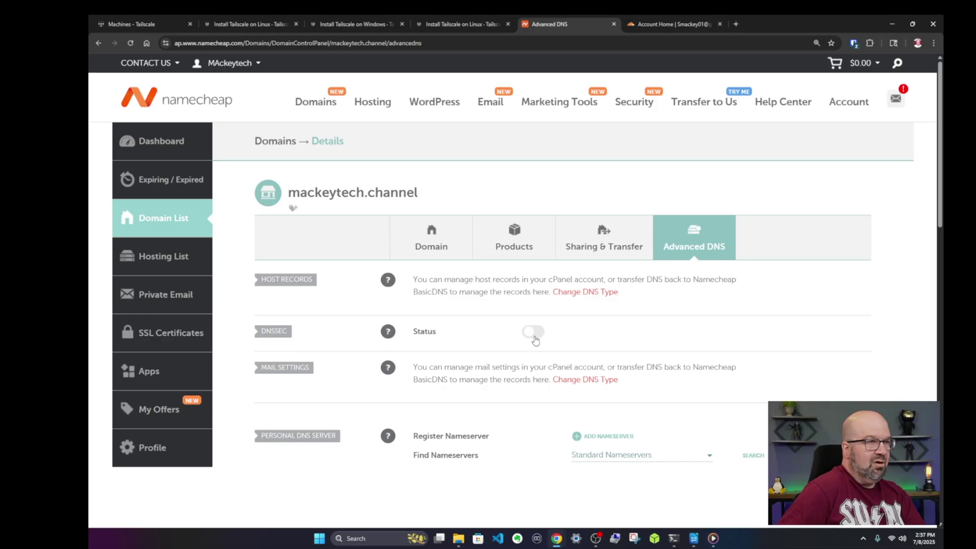
left_click(643, 25)
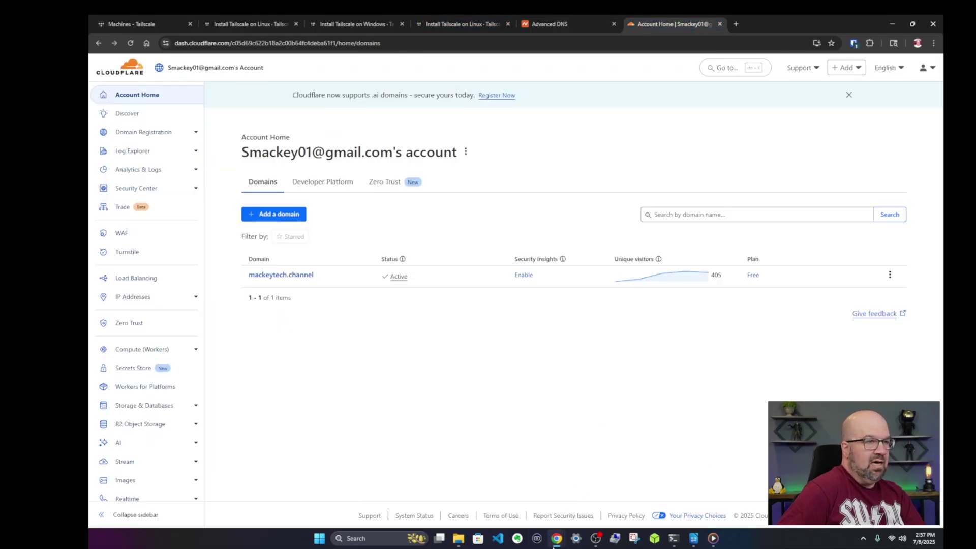
Open mackeytech.channel's DNS records via Configure DNS, then its DNS Settings page to check DNSSEC
left_click(889, 275)
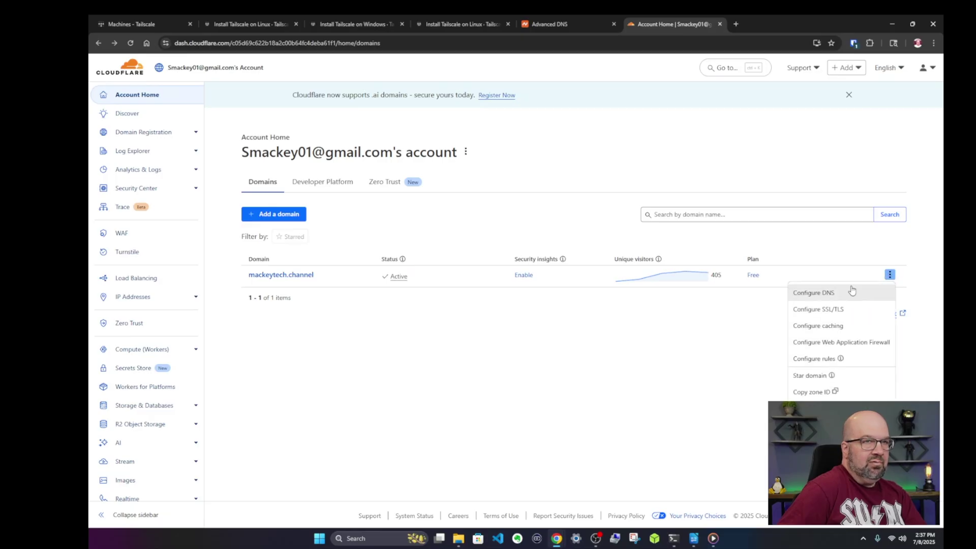
left_click(828, 293)
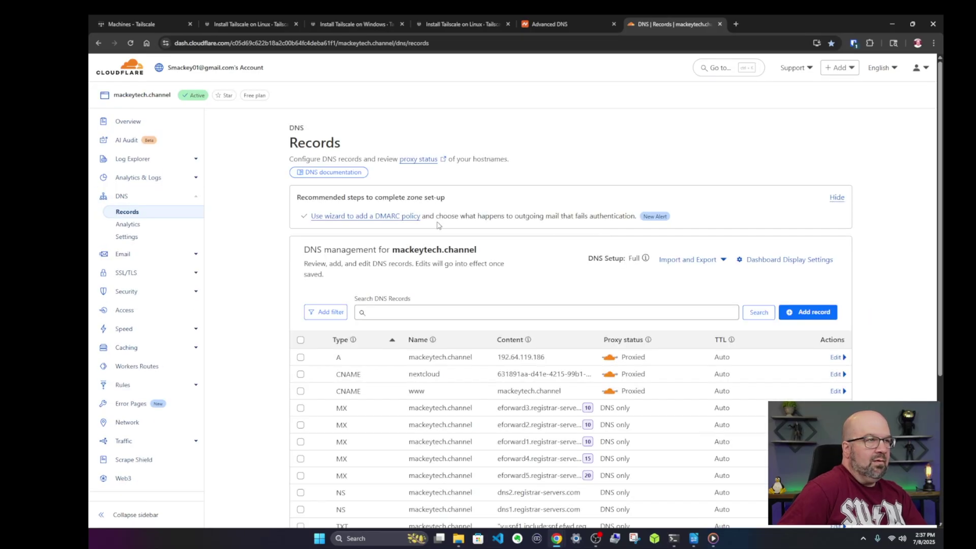
left_click(126, 237)
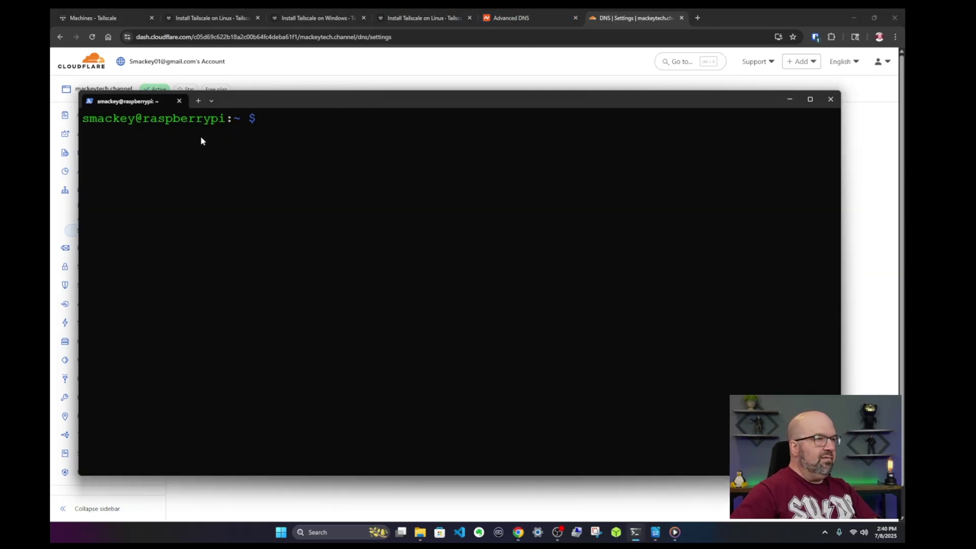
Install cloudflared 2025.7.0 on the Pi via keyrings, repository and apt commands, then run cloudflared login
left_click_drag(148, 119, 233, 120)
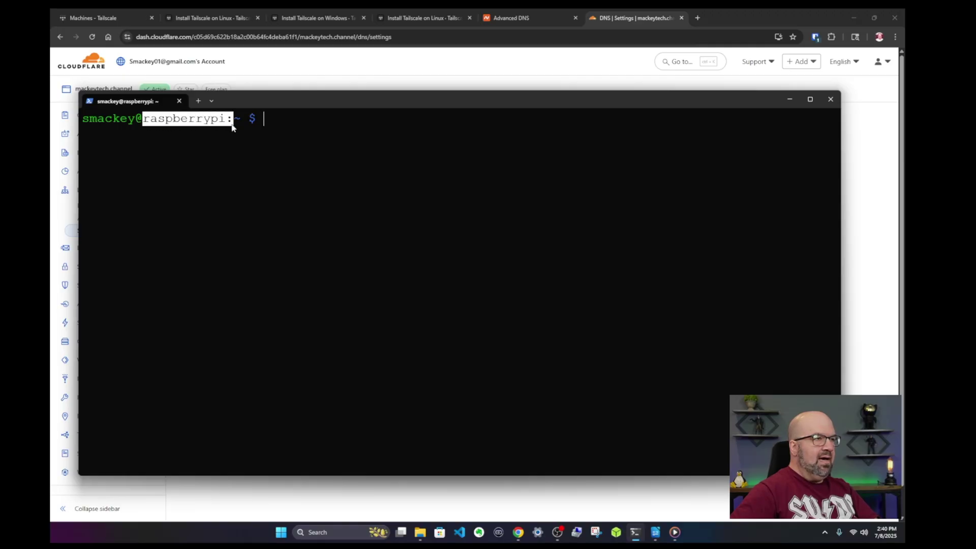
key("ctrl+c")
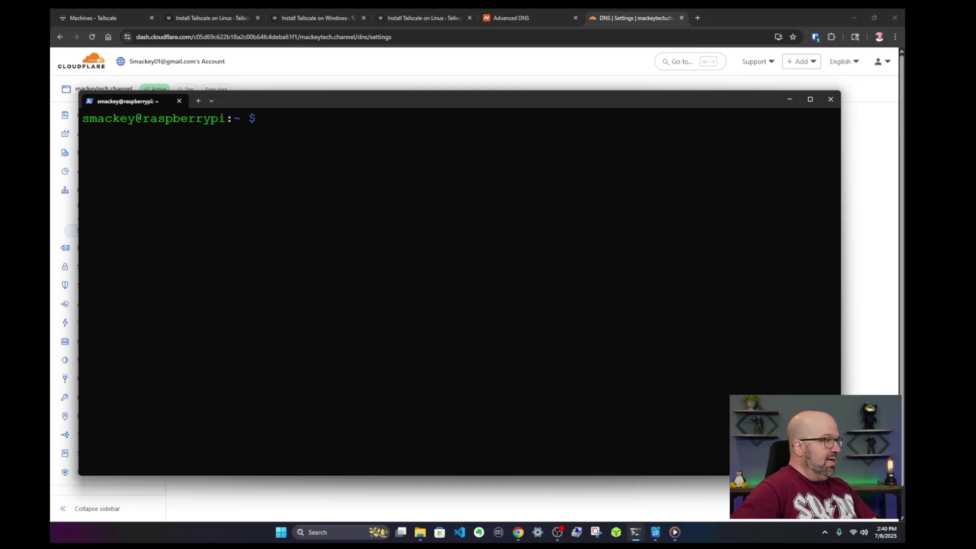
key("alt+Tab")
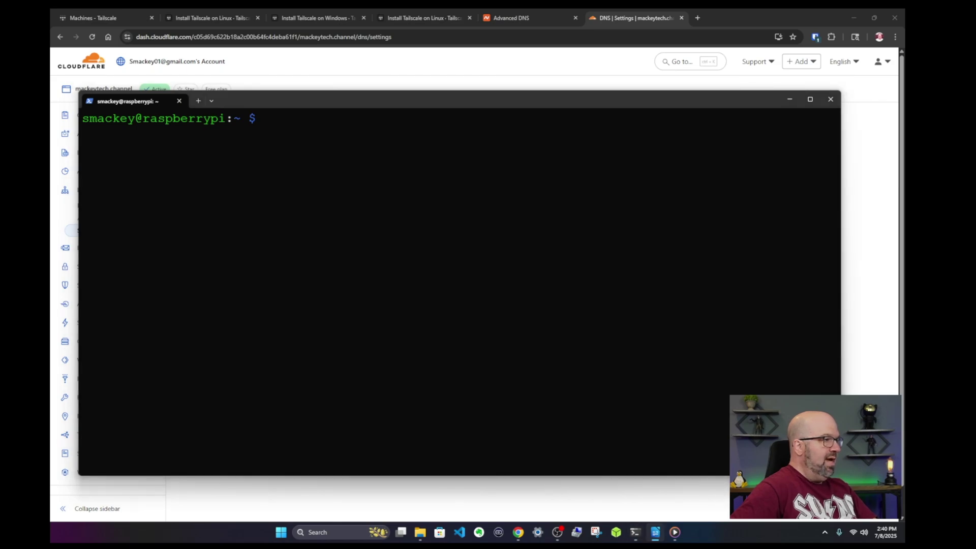
right_click(319, 118)
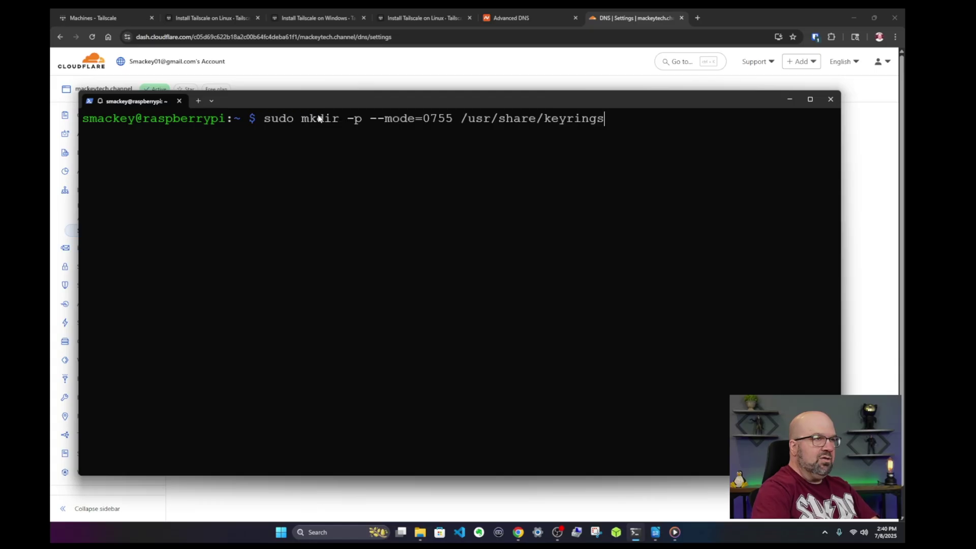
key("Return")
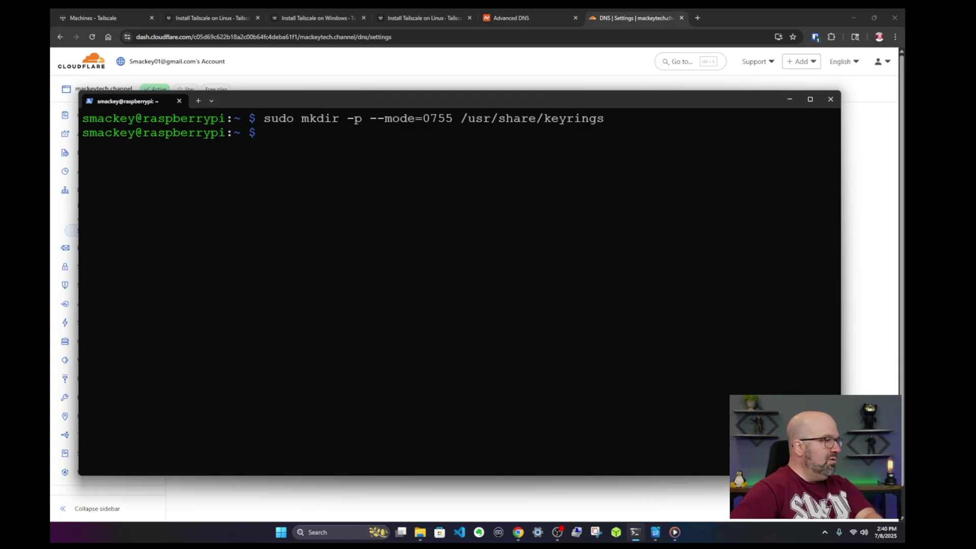
key("ctrl+v")
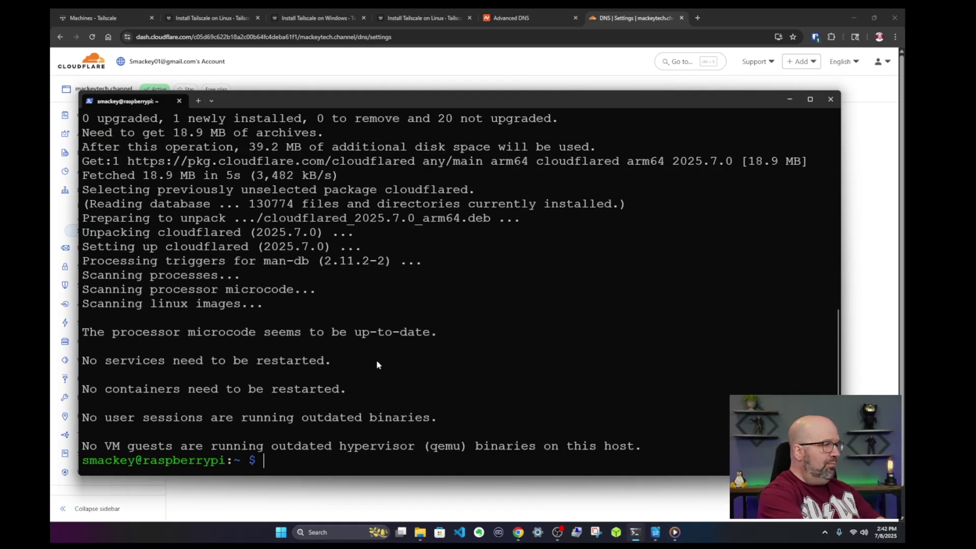
type("cloud")
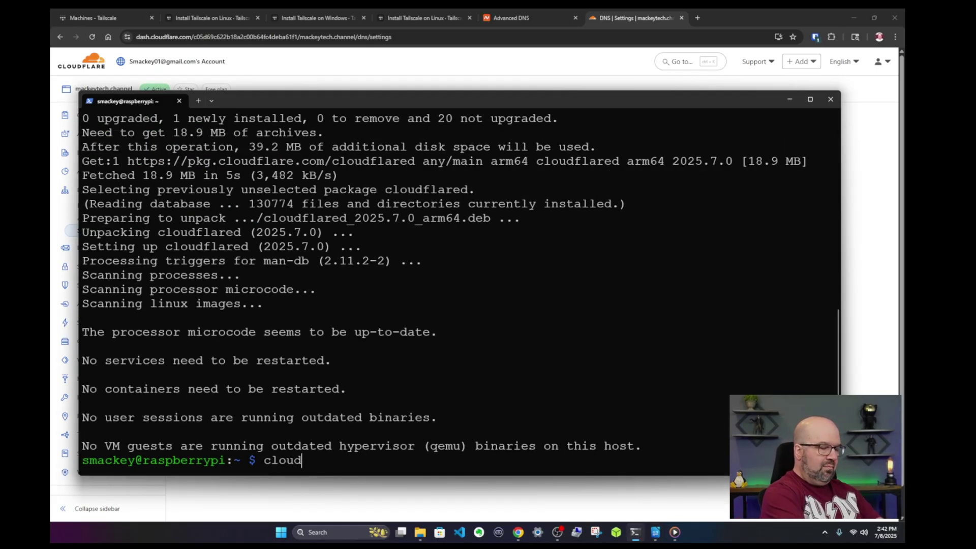
type("flare")
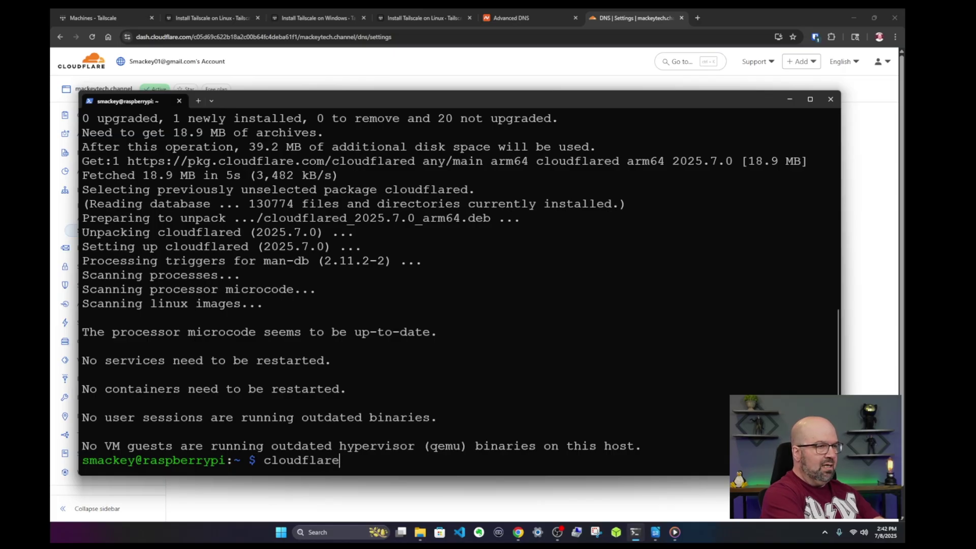
type("d login")
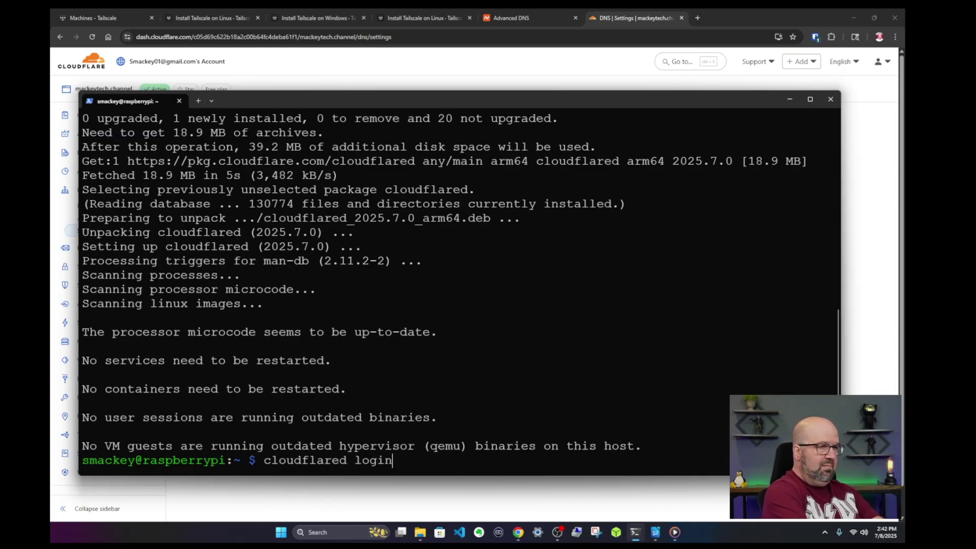
key("Return")
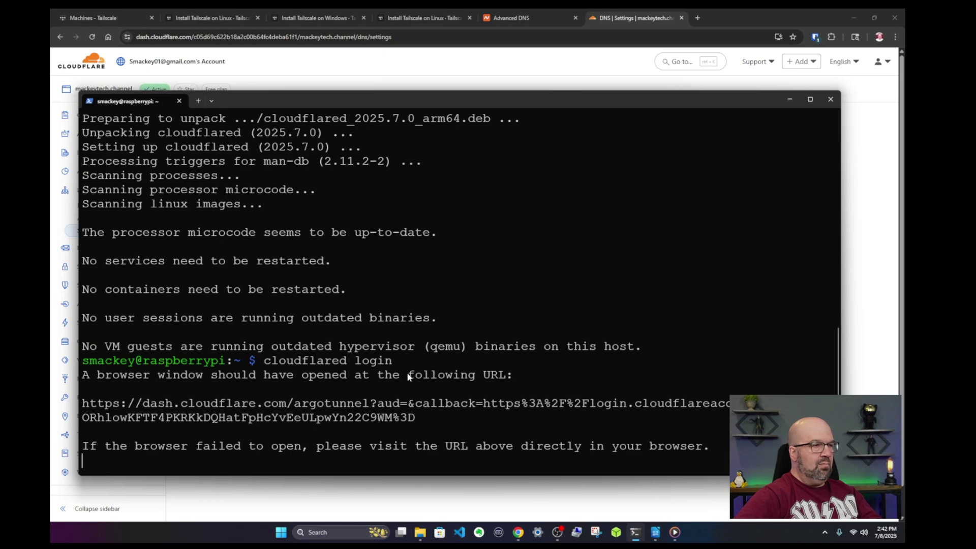
Authorize Cloudflare Tunnel for the mackeytech.channel zone from the cloudflared login URL
left_click(216, 413, "ctrl")
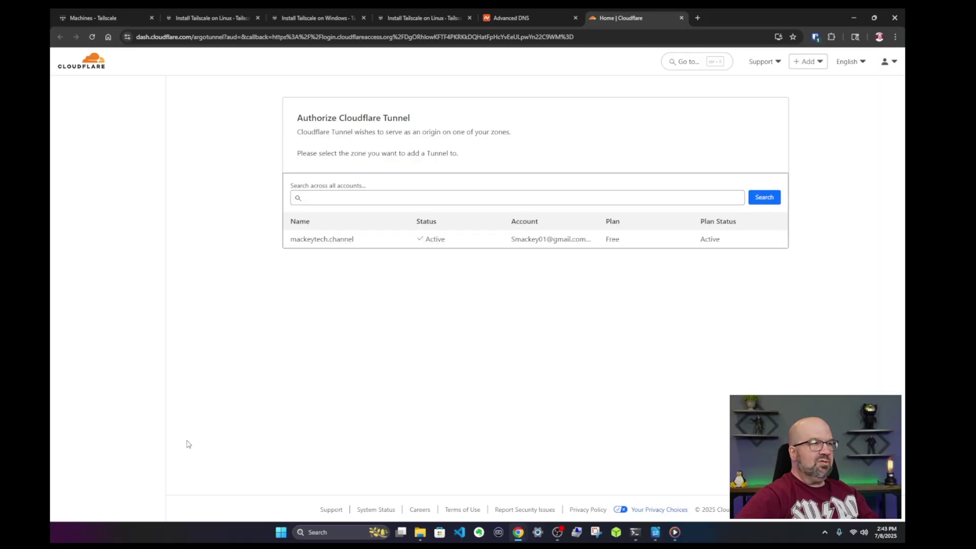
key("ctrl+plus")
key("ctrl+plus")
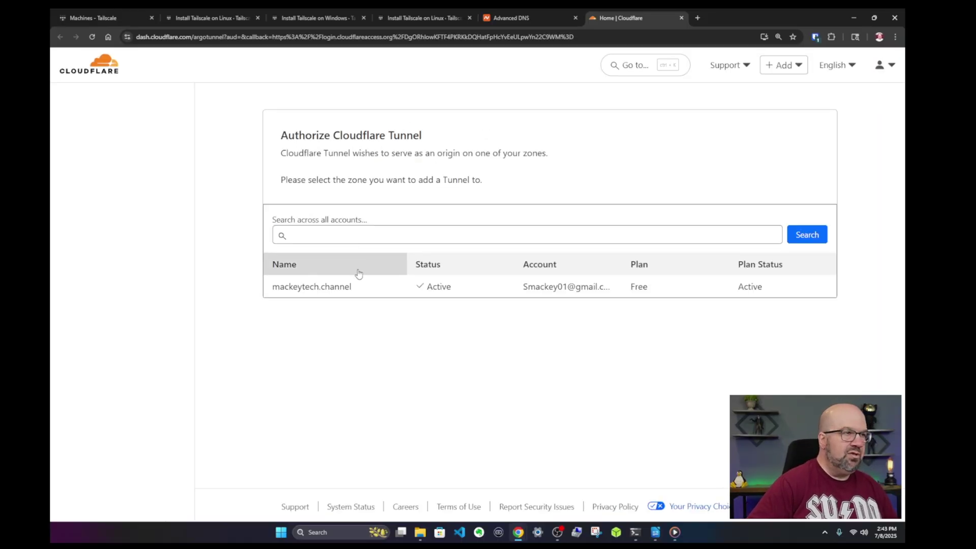
left_click(337, 236)
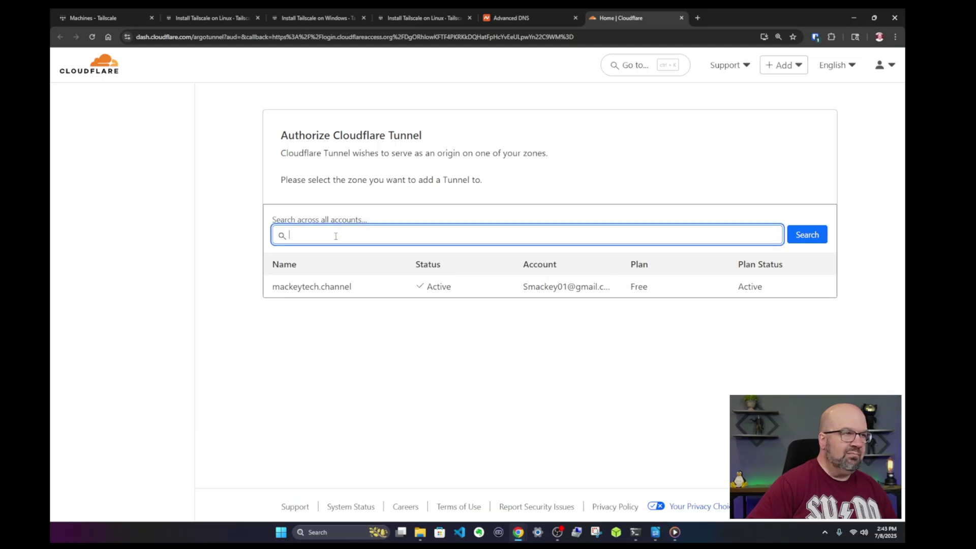
left_click(319, 288)
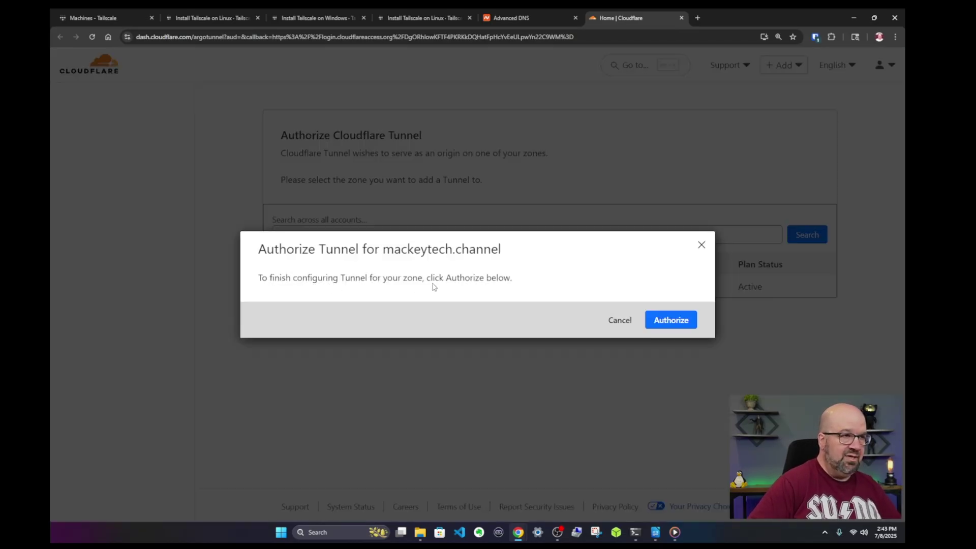
left_click(667, 321)
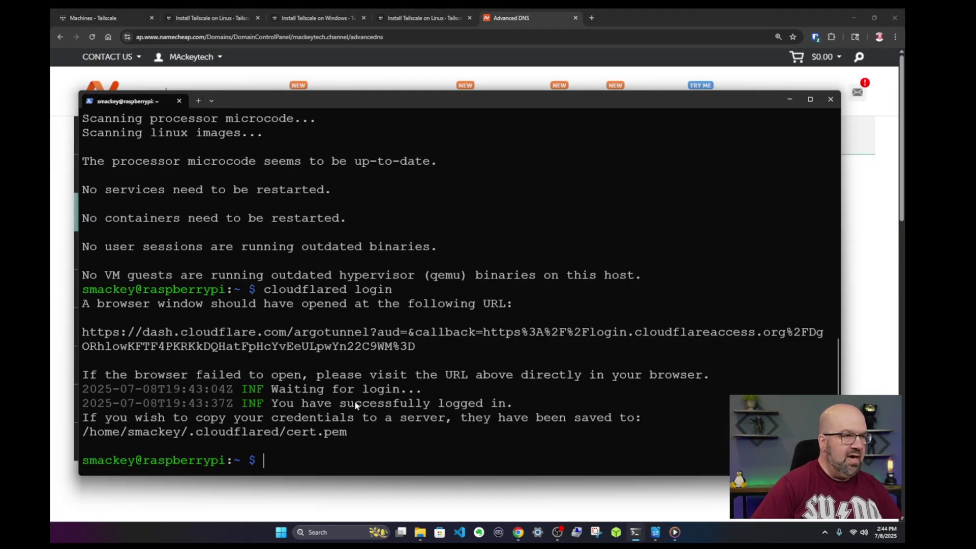
left_click(853, 361)
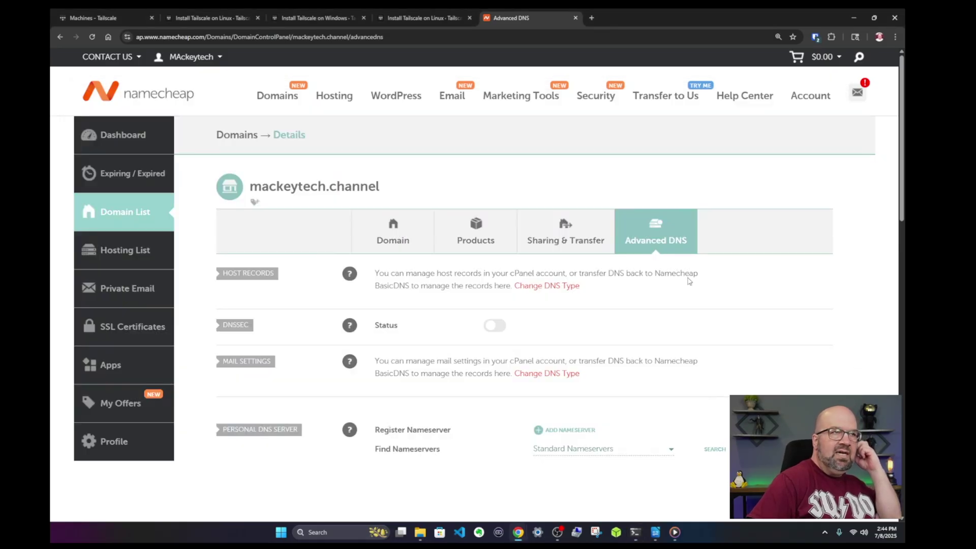
Go to Zero Trust > Networks > Tunnels in a new tab and start creating a tunnel
left_click(591, 17)
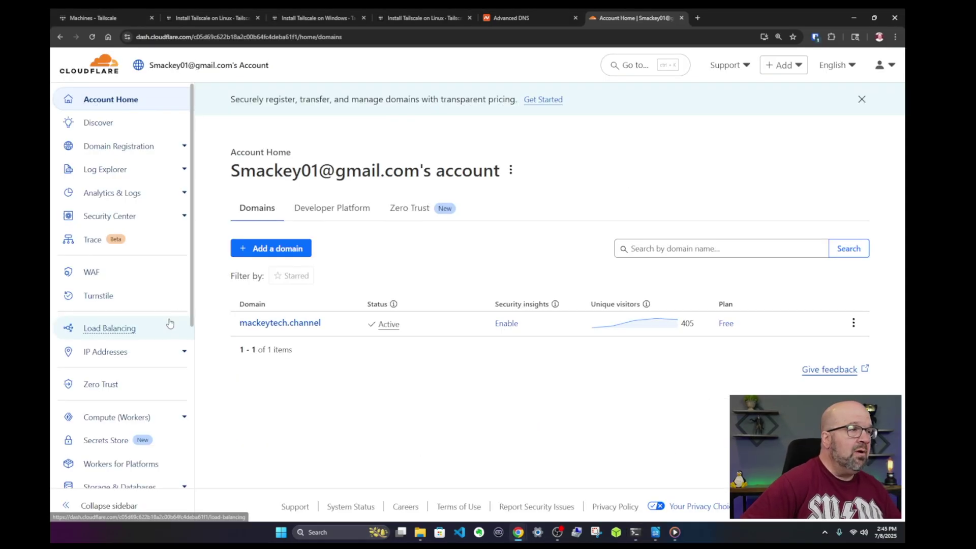
left_click(111, 386)
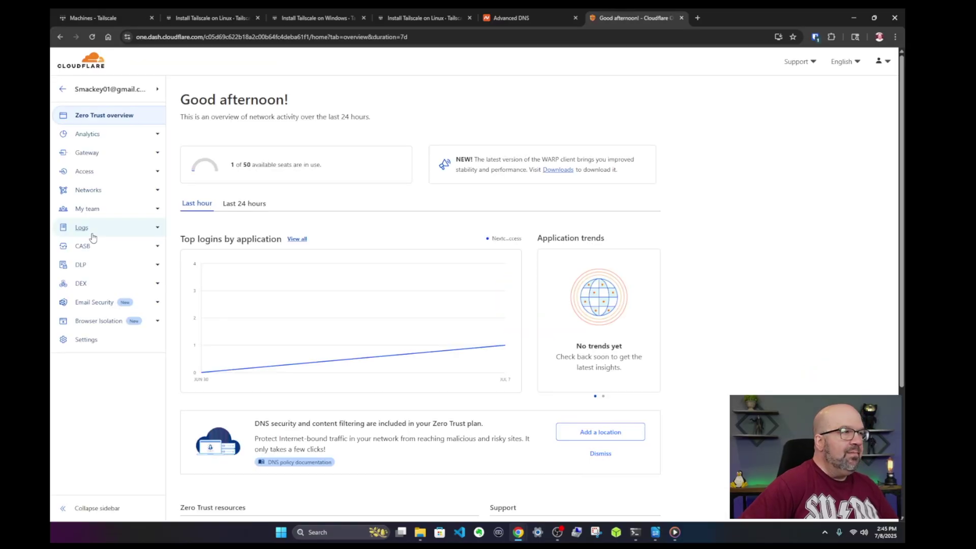
left_click(141, 192)
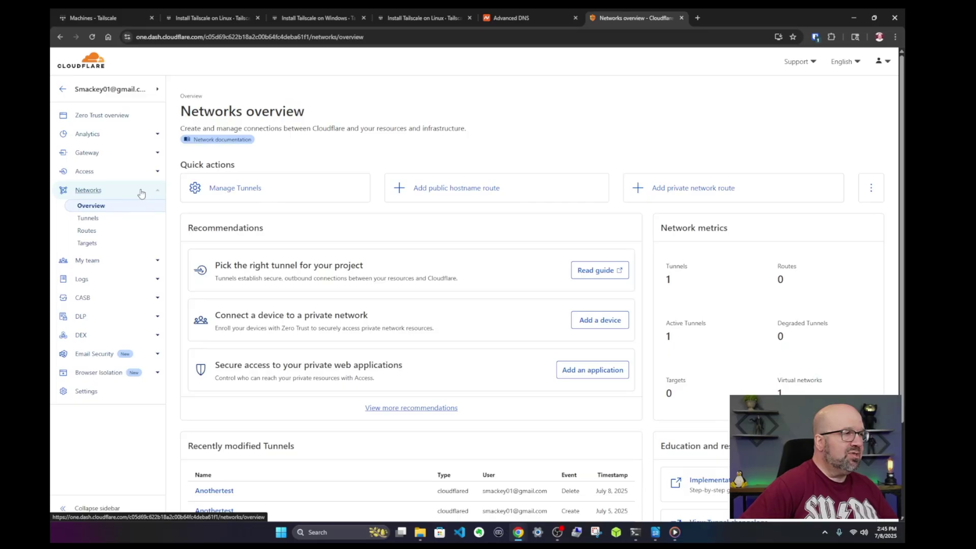
left_click(88, 219)
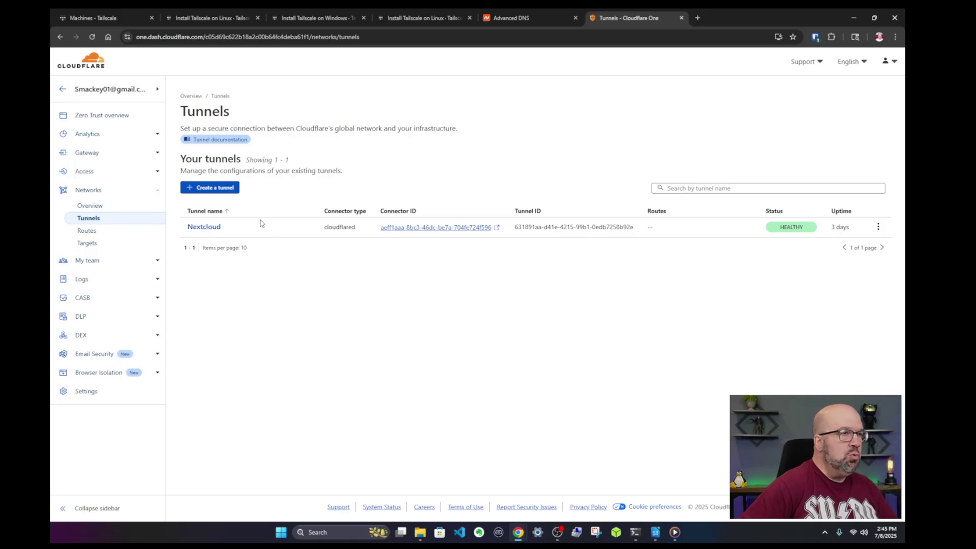
left_click(222, 189)
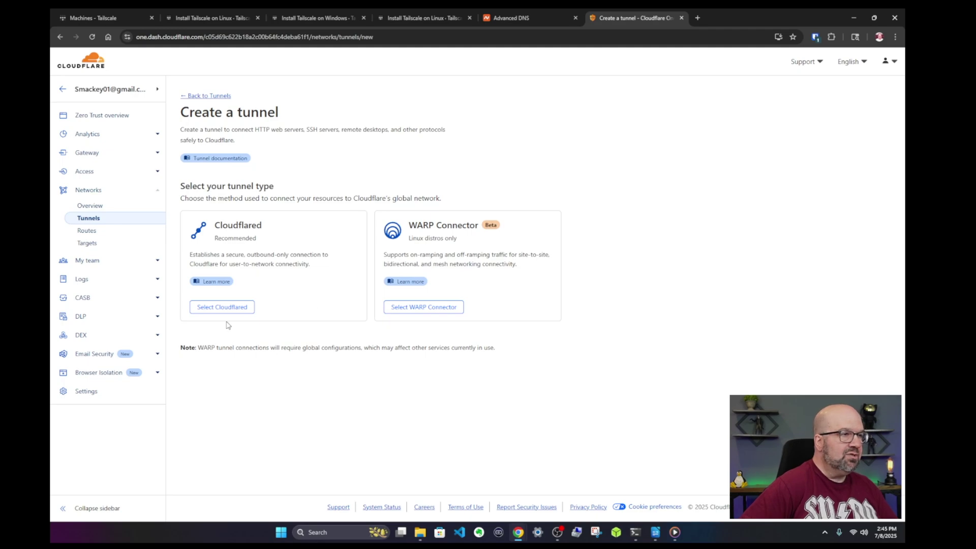
Create a Cloudflared-type tunnel named 'Immich' and save it
left_click(223, 309)
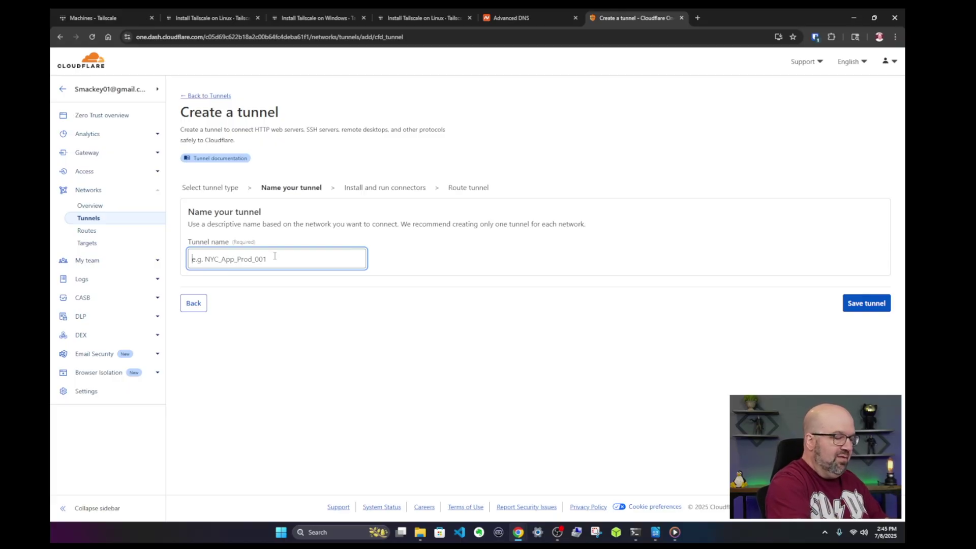
type("Immich")
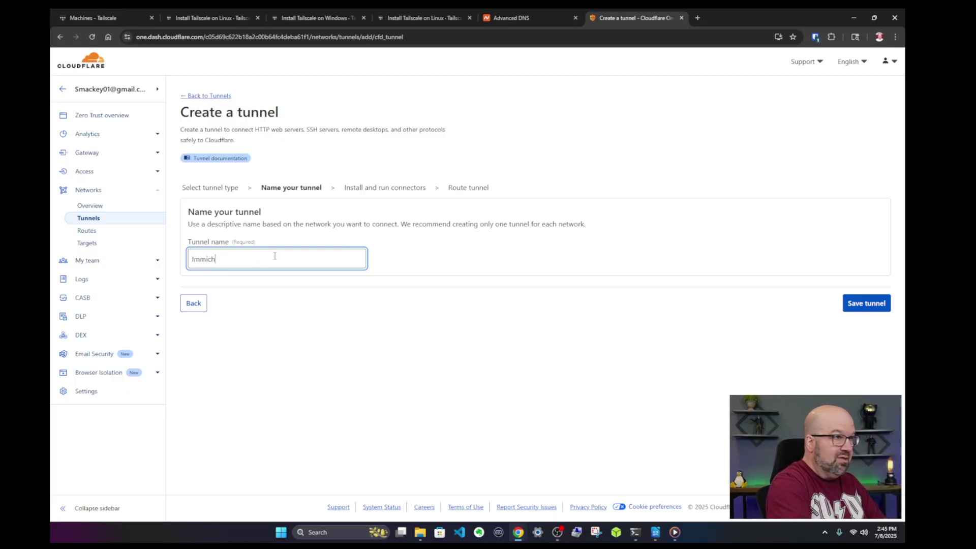
left_click(875, 305)
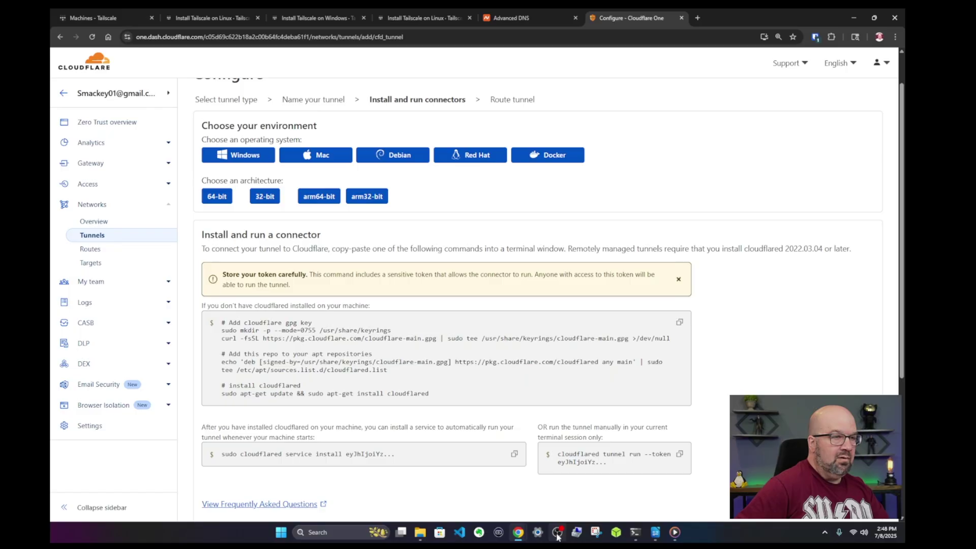
Run the pasted sudo cloudflared service install command with the tunnel token on the Pi
mouse_move(558, 536)
key("alt+Tab")
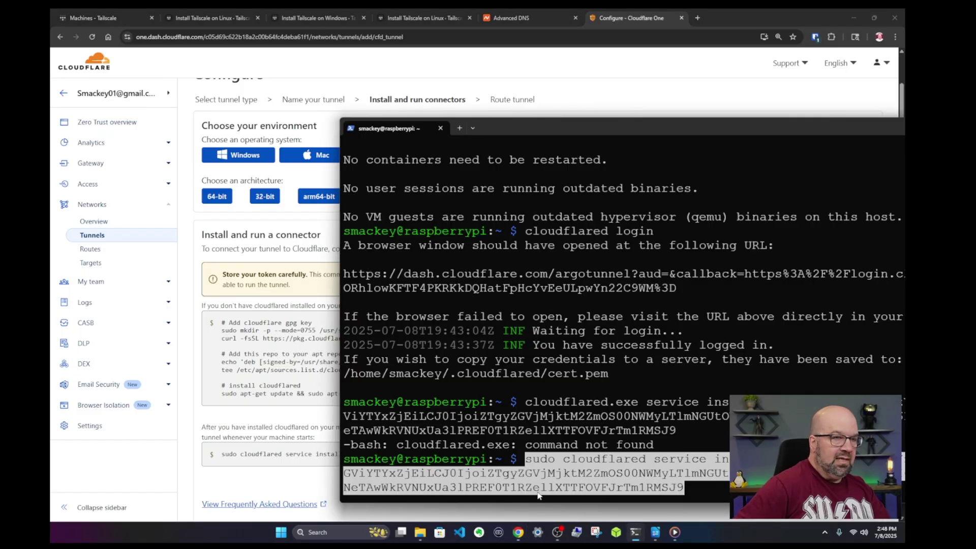
key("Return")
left_click_drag(661, 129, 464, 69)
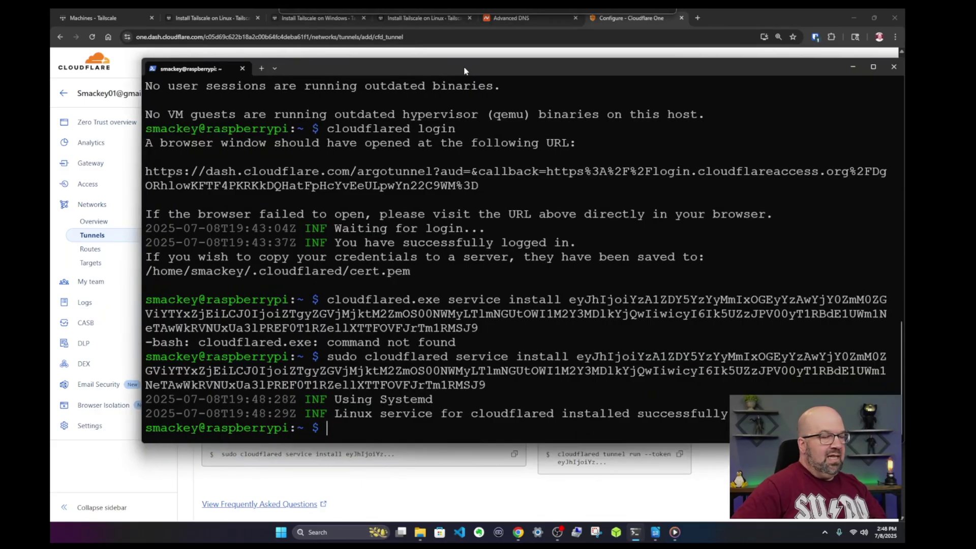
left_click_drag(464, 68, 463, 68)
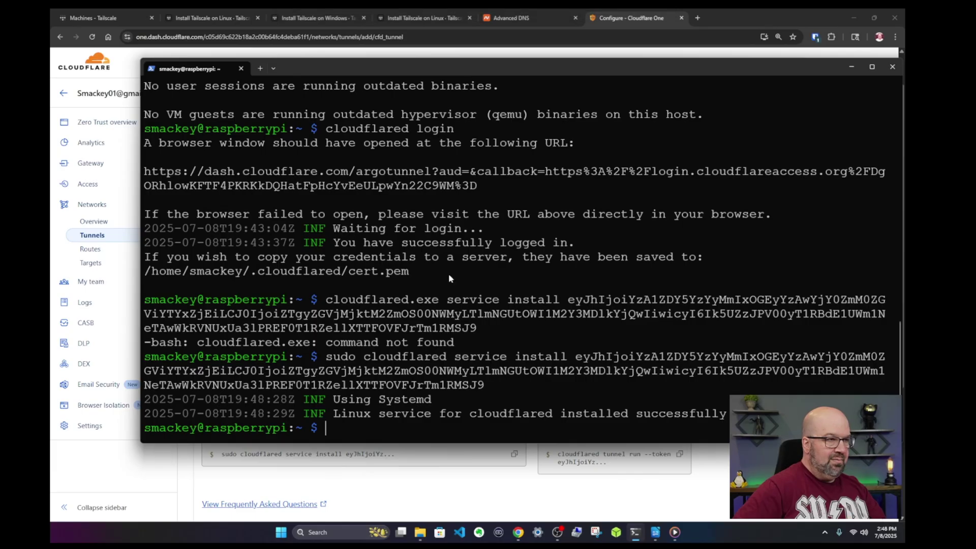
left_click(438, 494)
scroll(438, 494, "down", 4)
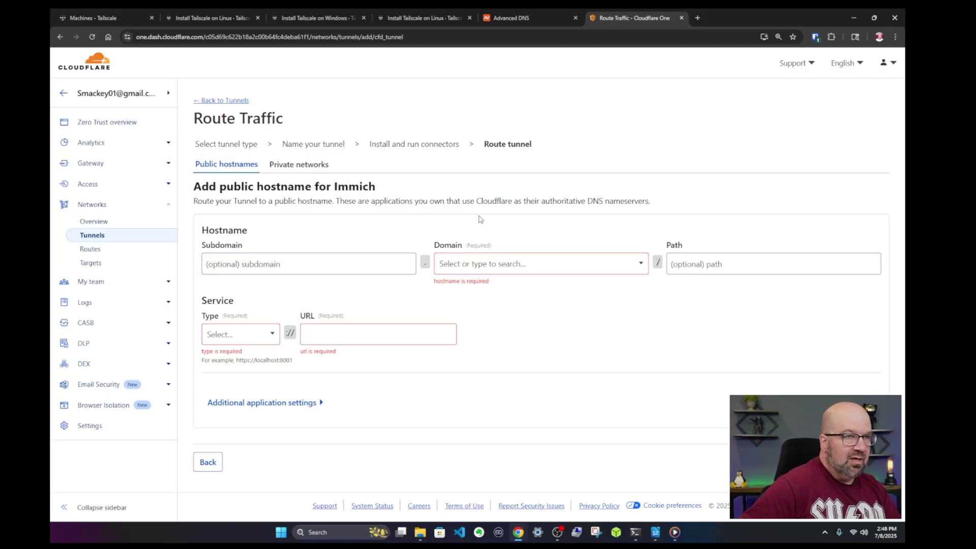
Set the tunnel's public hostname to the immich subdomain on mackeytech.channel
left_click(477, 264)
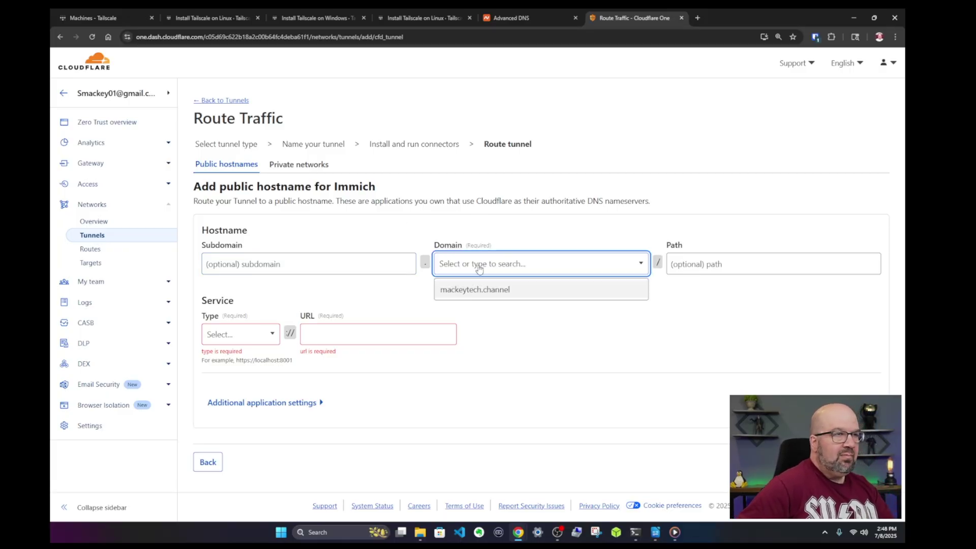
left_click(484, 291)
left_click(271, 264)
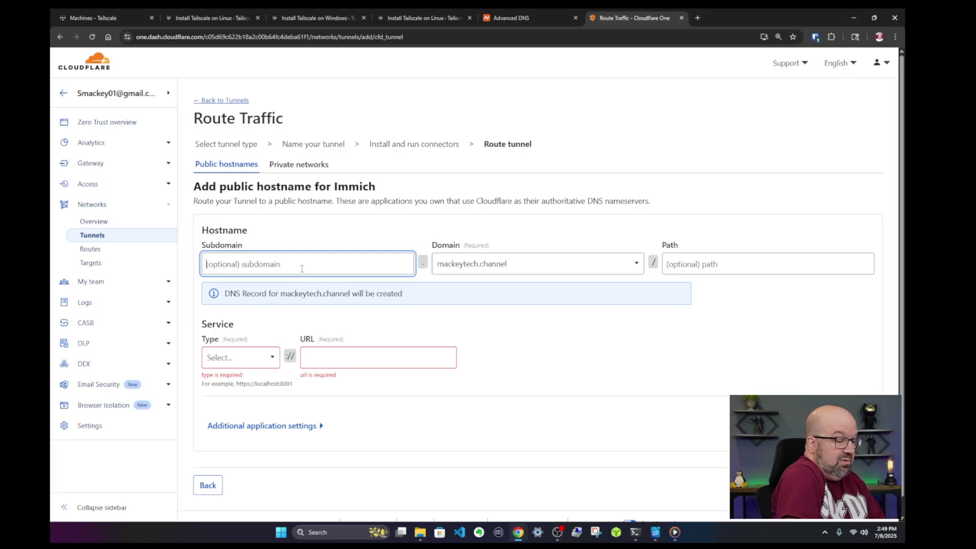
type("Immich")
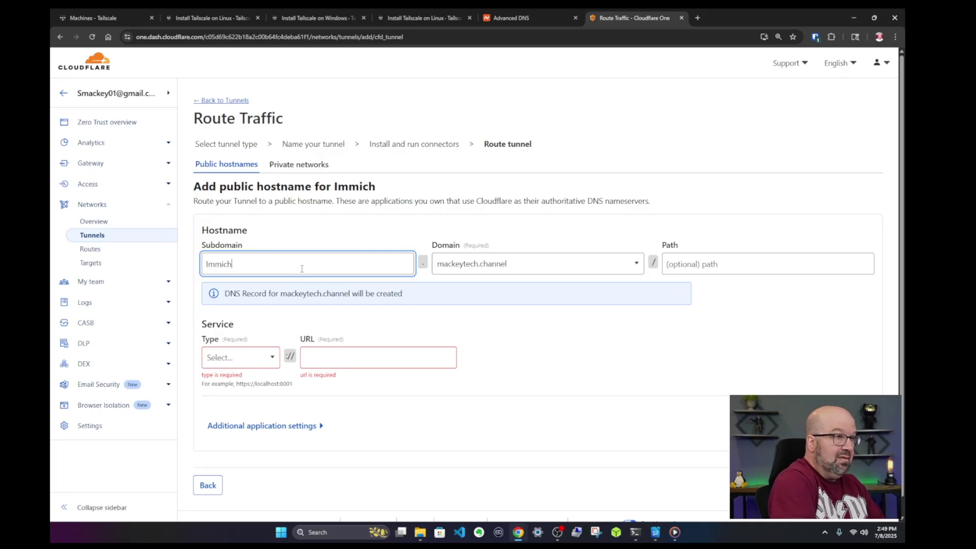
left_click(486, 340)
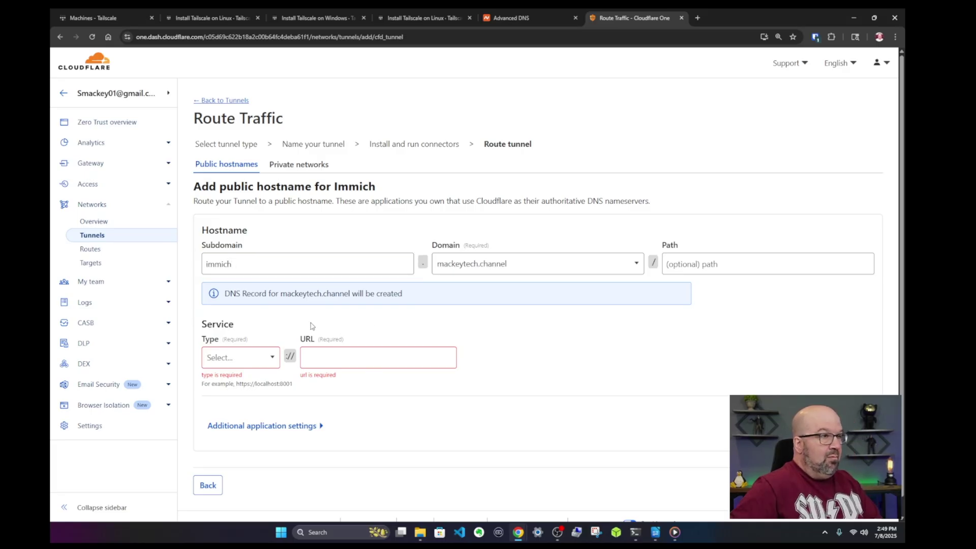
Set the service to HTTP with URL 192.168.1.110:2283, copied from the Immich tab
left_click(268, 360)
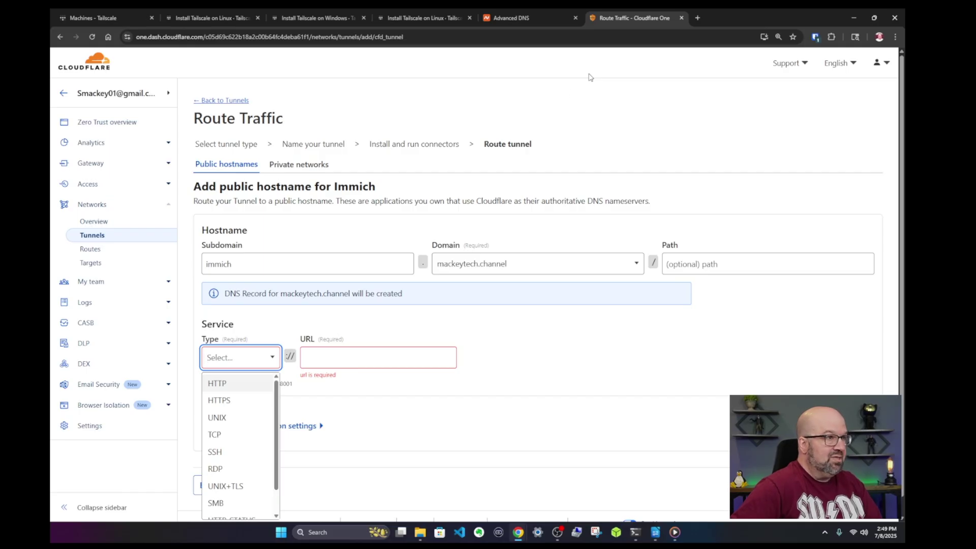
left_click(216, 384)
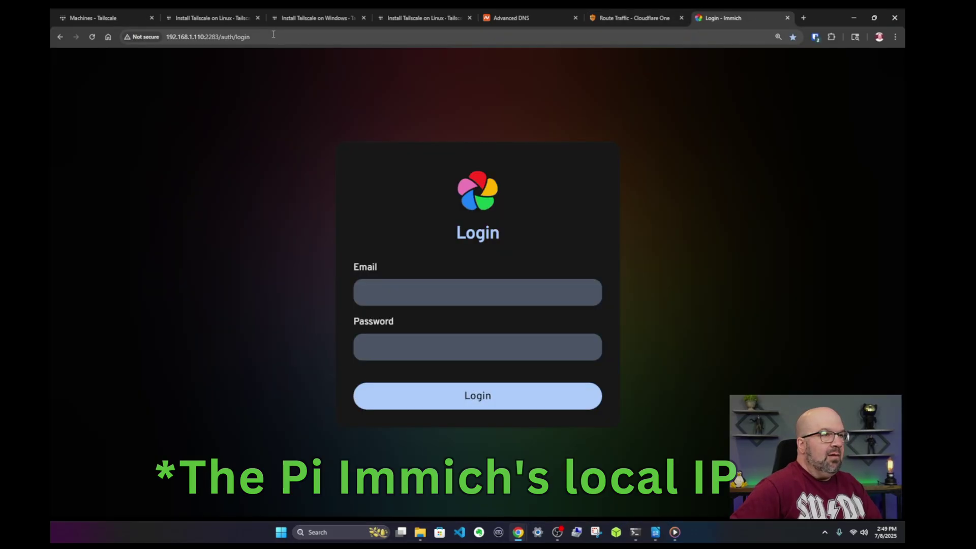
left_click(273, 34)
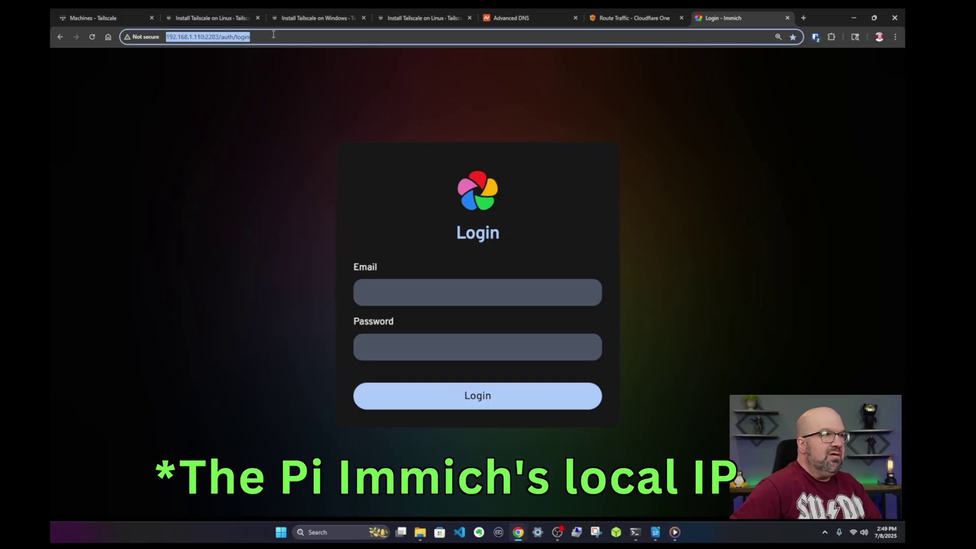
right_click(274, 35)
left_click(333, 118)
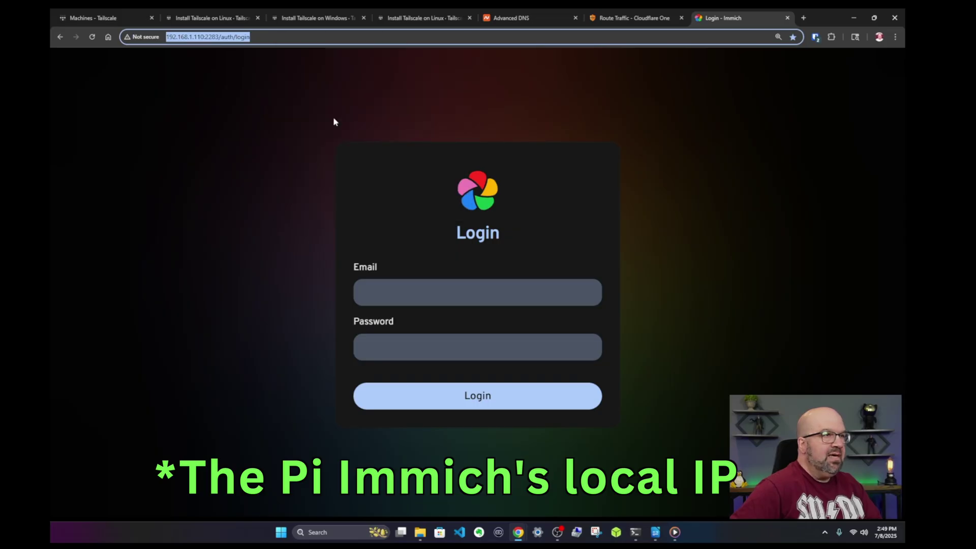
left_click(524, 18)
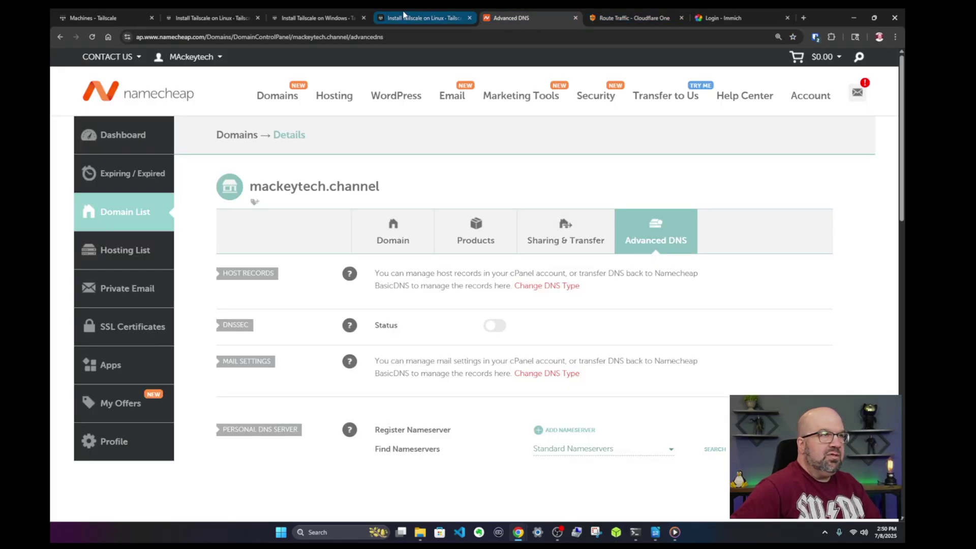
left_click(632, 18)
right_click(336, 360)
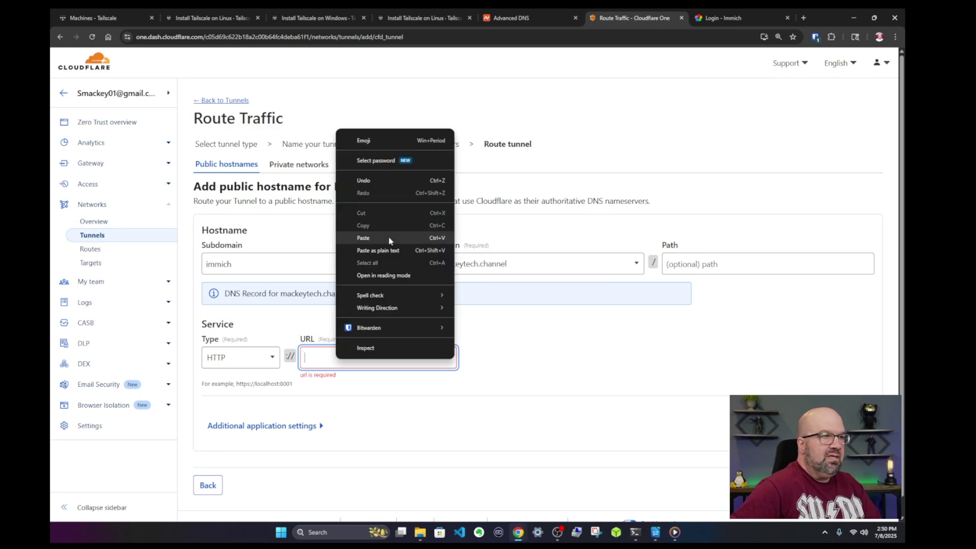
left_click(391, 241)
left_click_drag(327, 359, 303, 359)
key("BackSpace")
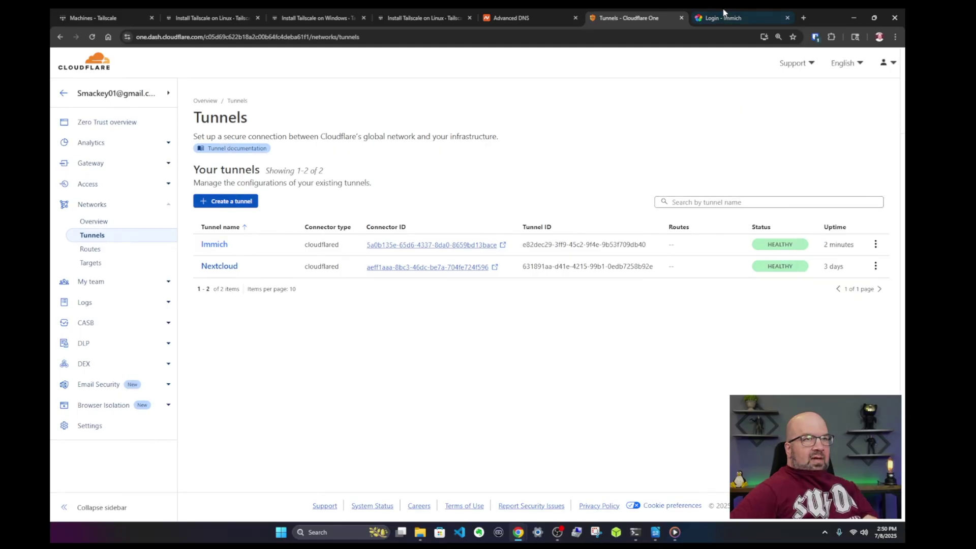
Load immich.mackeytech.channel in the Immich tab in place of the local IP
left_click(735, 18)
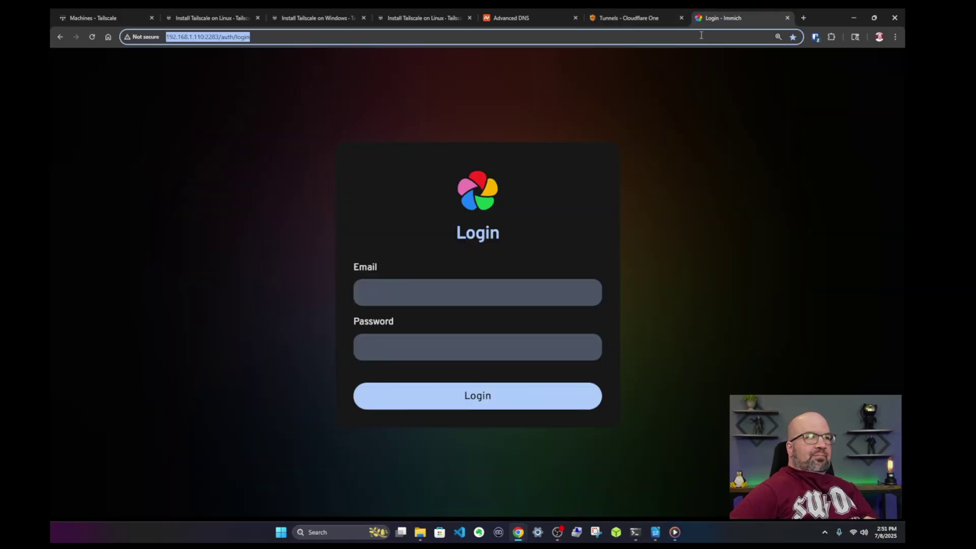
key("BackSpace")
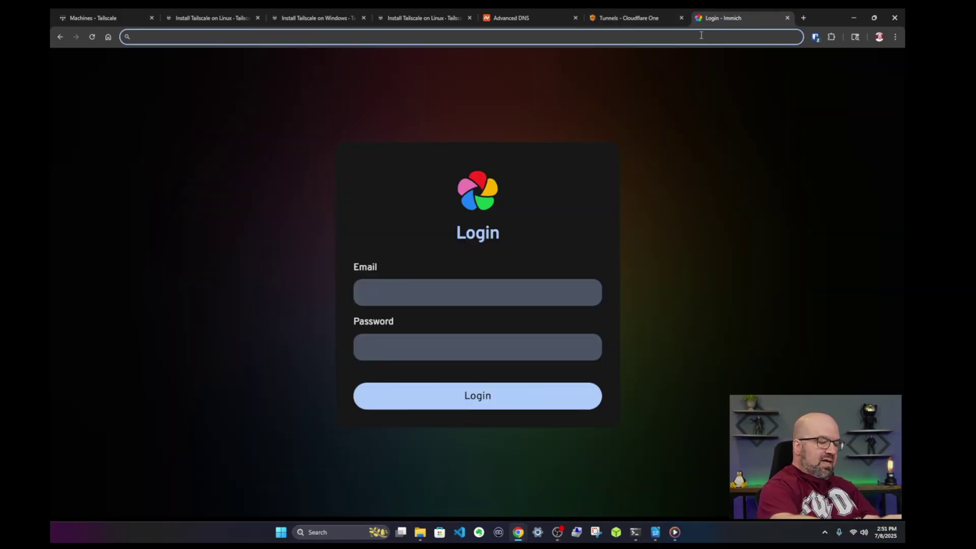
type("immich.m")
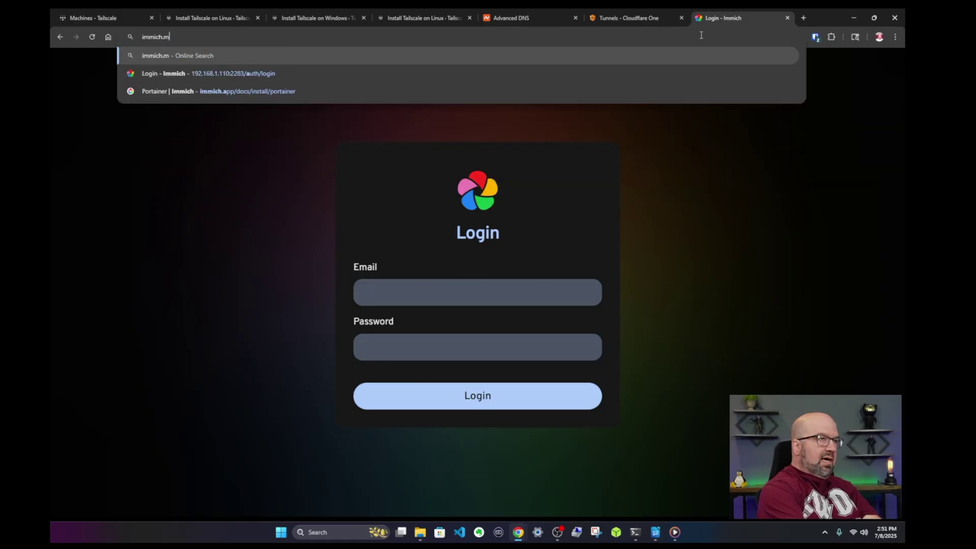
type("ackeytech.channel")
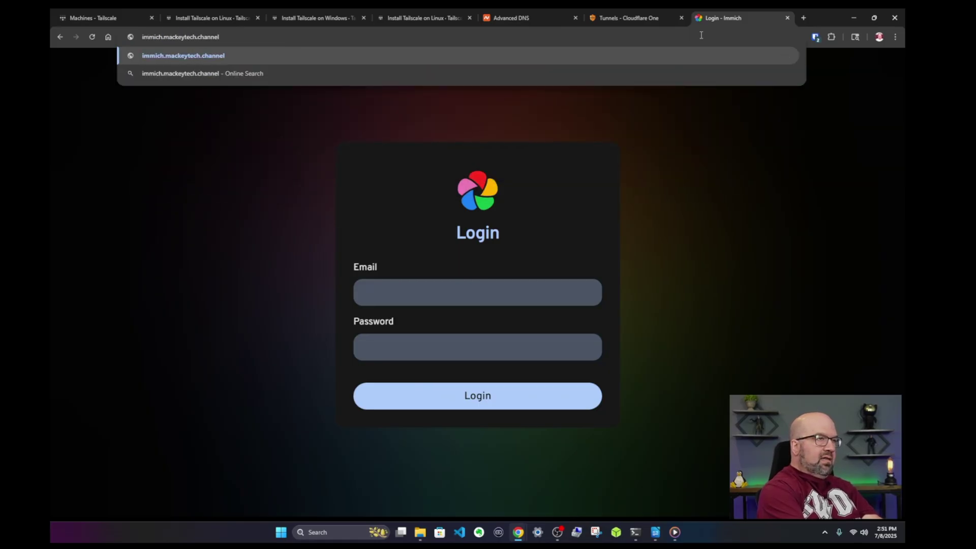
key("Return")
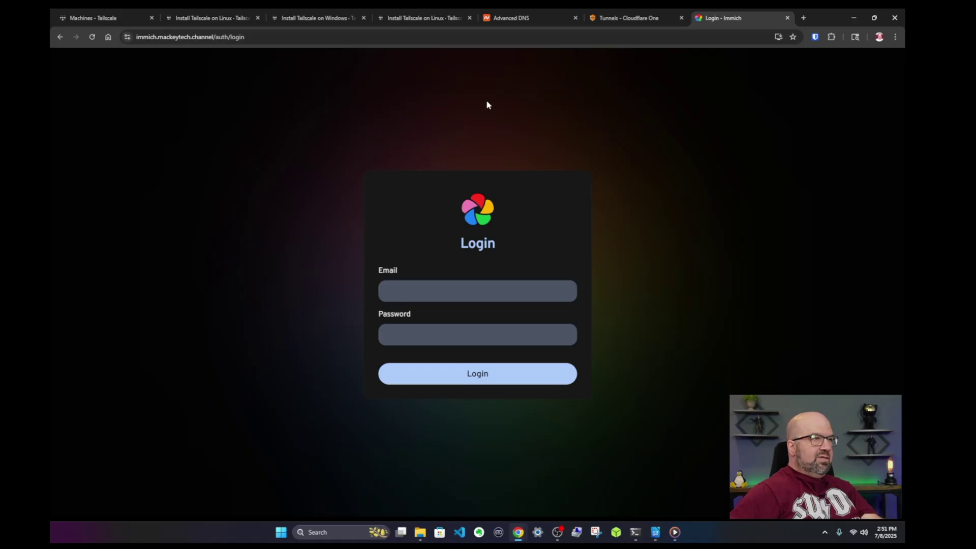
Inspect the full page address to confirm Immich is served at immich.mackeytech.channel
left_click(187, 39)
left_click(273, 39)
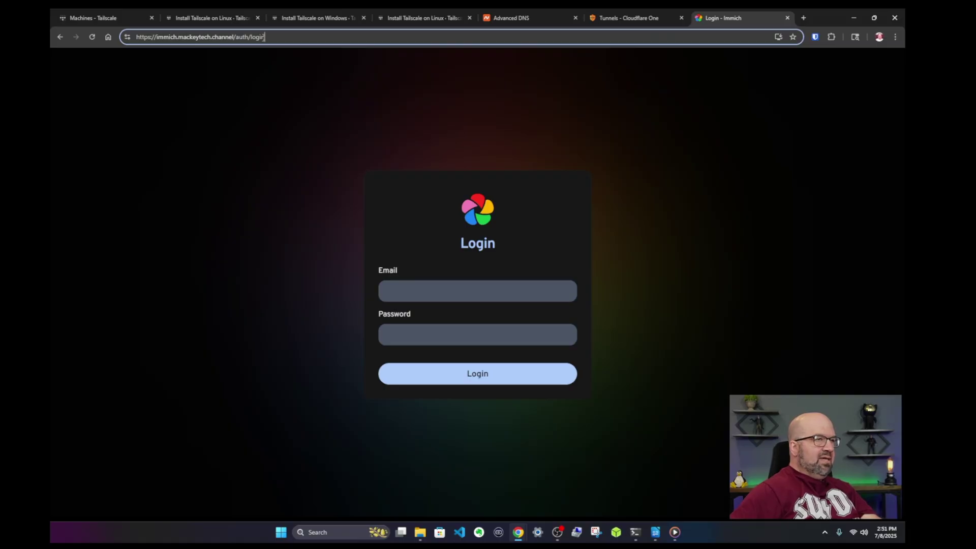
left_click(356, 258)
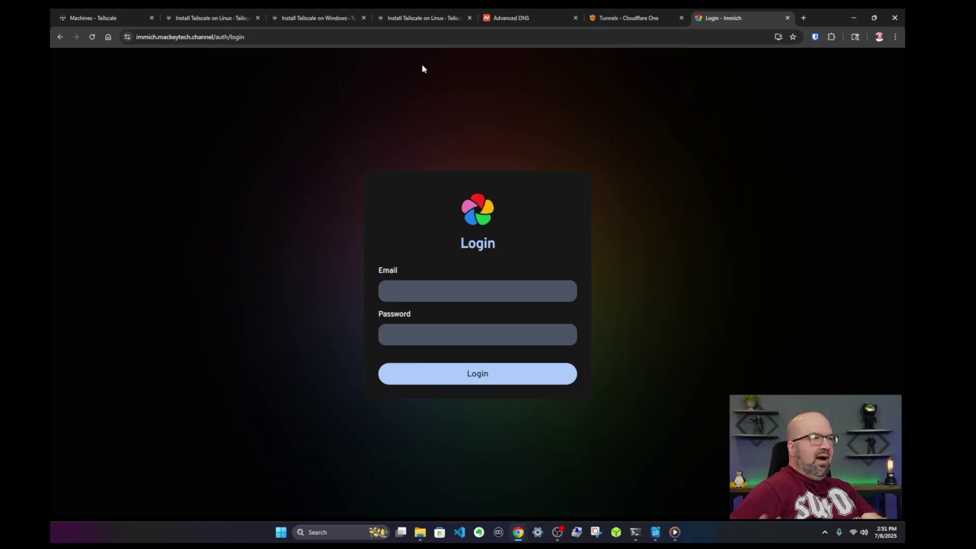
left_click(279, 40)
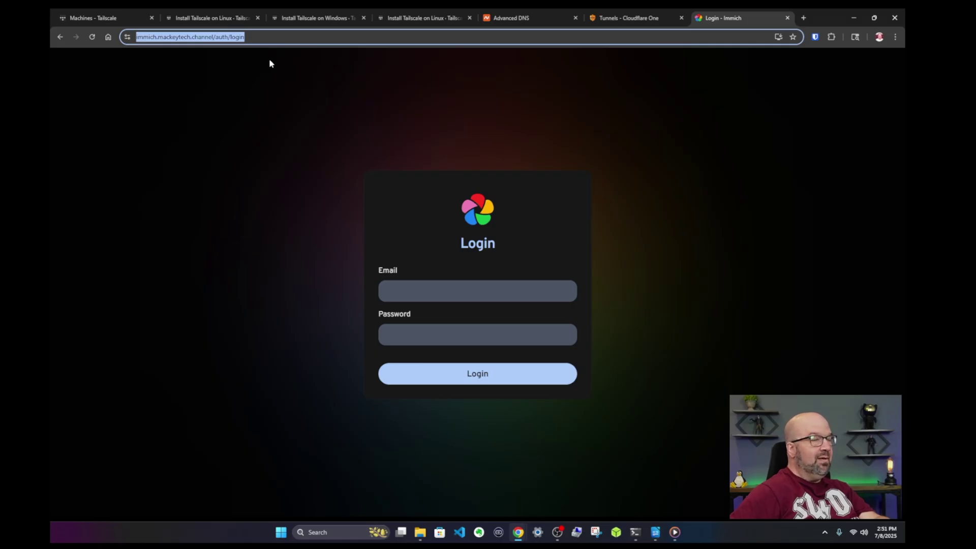
left_click(636, 19)
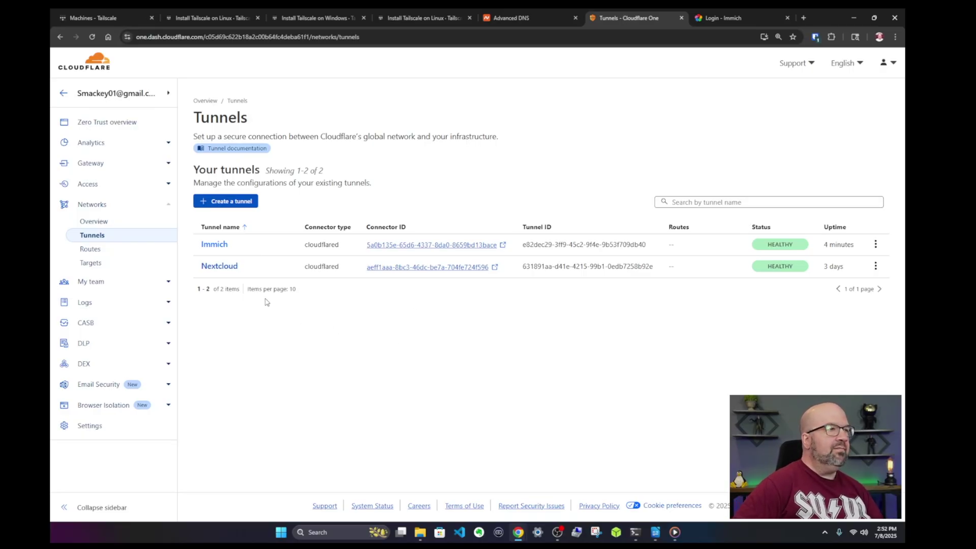
Open Access applications in Zero Trust and start adding a new application
left_click(82, 186)
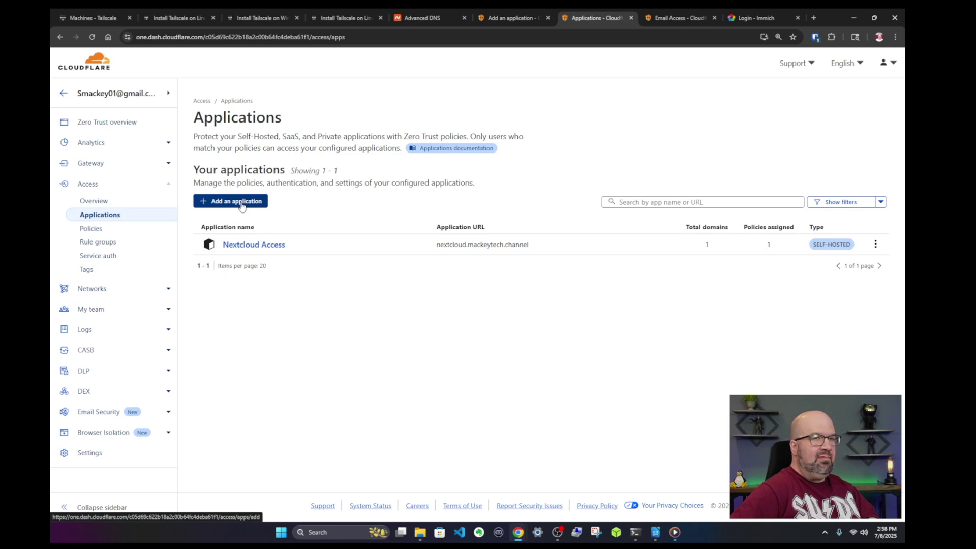
left_click(242, 203)
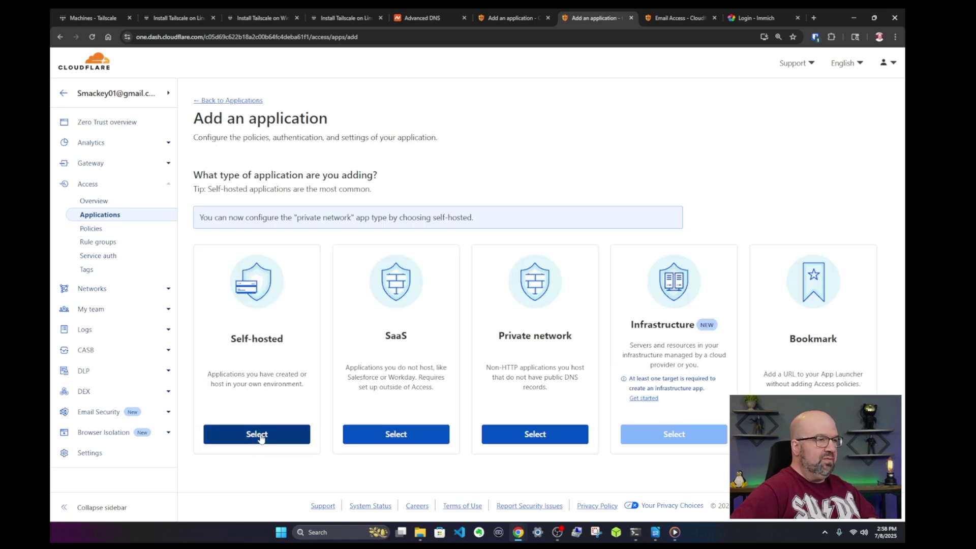
Create a self-hosted application named Immich Access with public hostname immich on mackeytech.channel
left_click(257, 434)
left_click(303, 234)
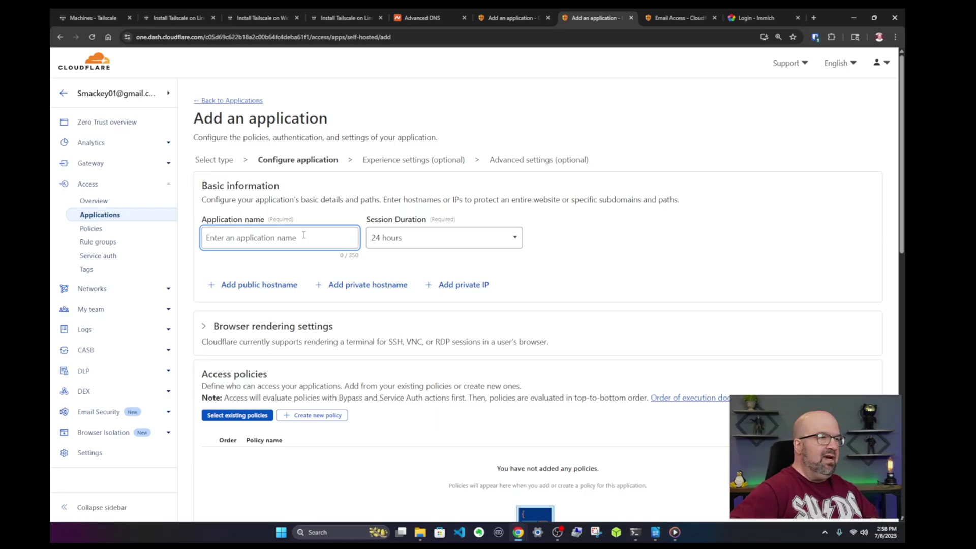
type("Immich Access")
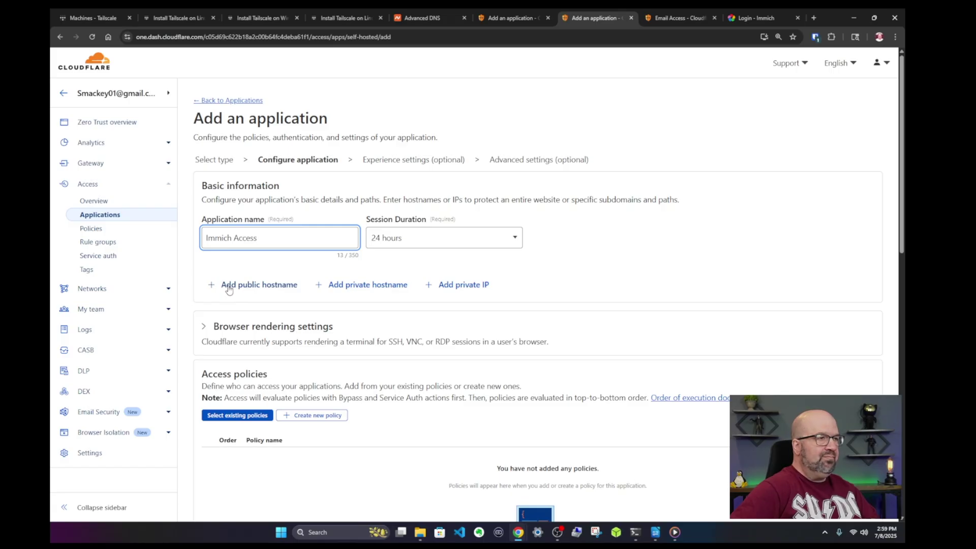
left_click(229, 288)
type("i")
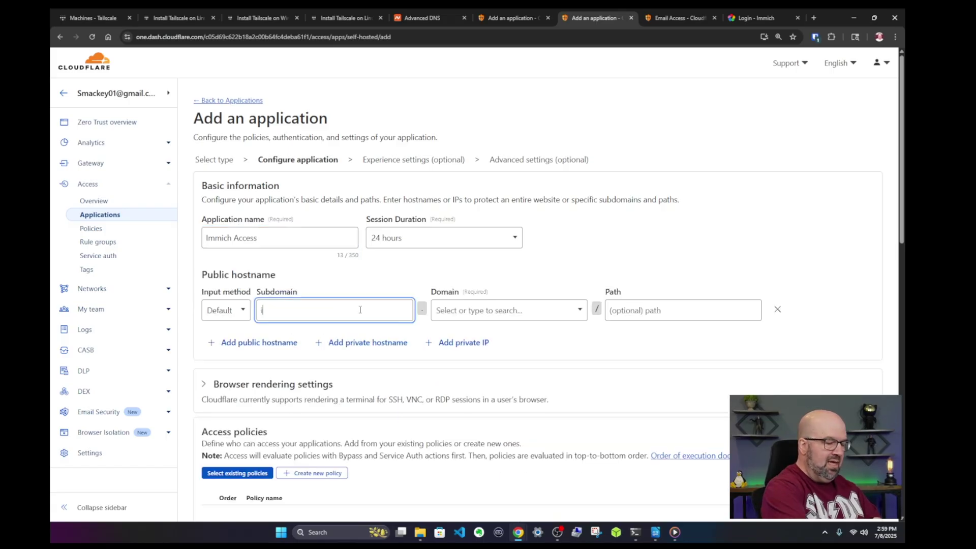
type("mmich")
key("Tab")
left_click(551, 319)
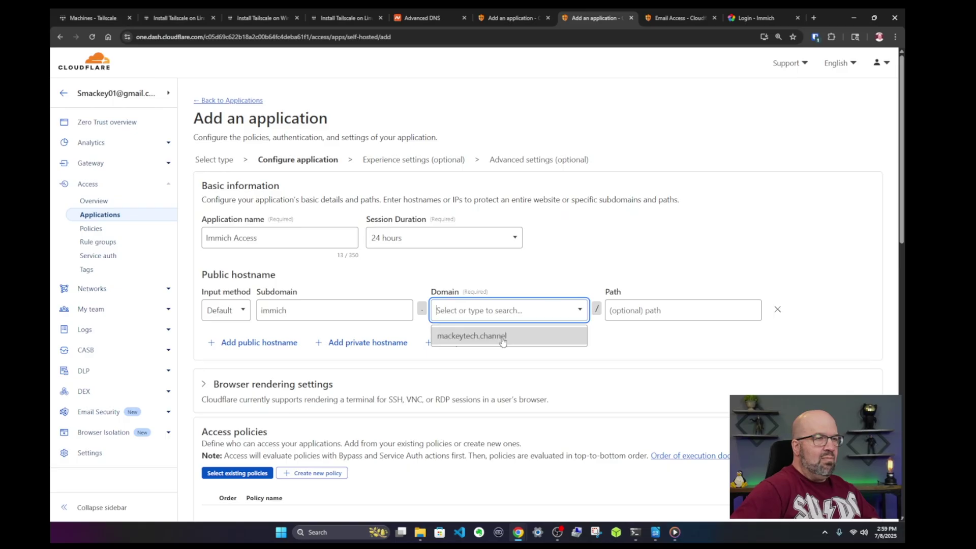
left_click(502, 337)
scroll(641, 328, "down", 14)
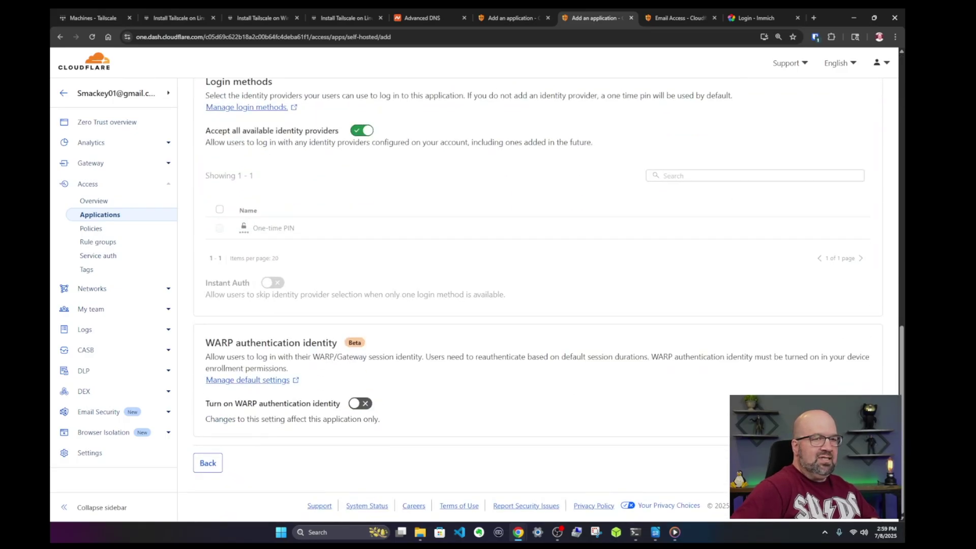
Continue past the Experience and Advanced settings pages and save the application
left_click(858, 462)
scroll(363, 274, "up", 5)
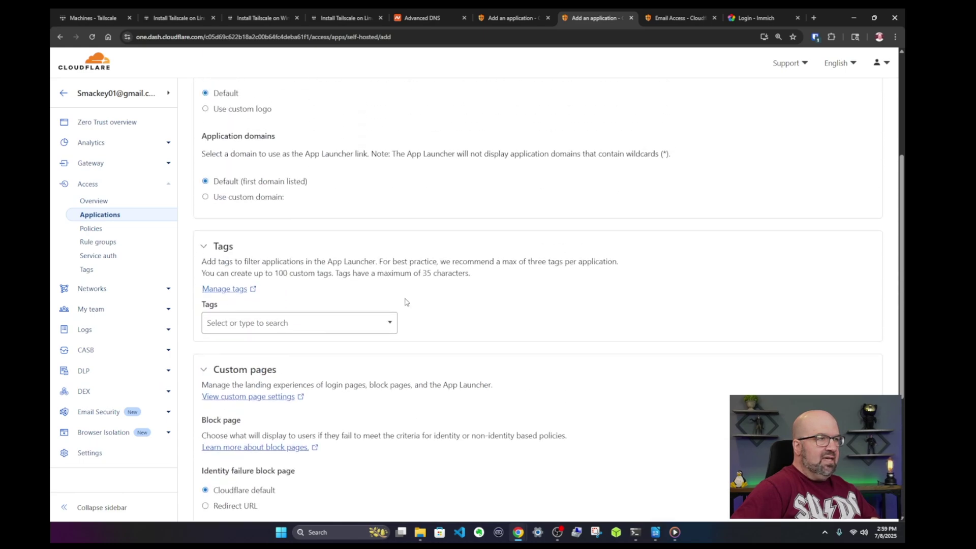
scroll(401, 303, "up", 4)
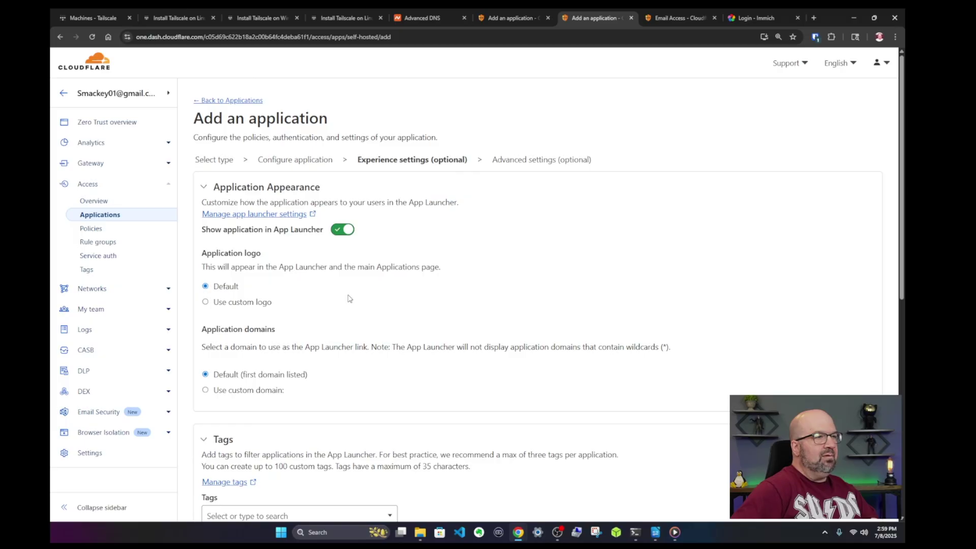
scroll(349, 289, "down", 4)
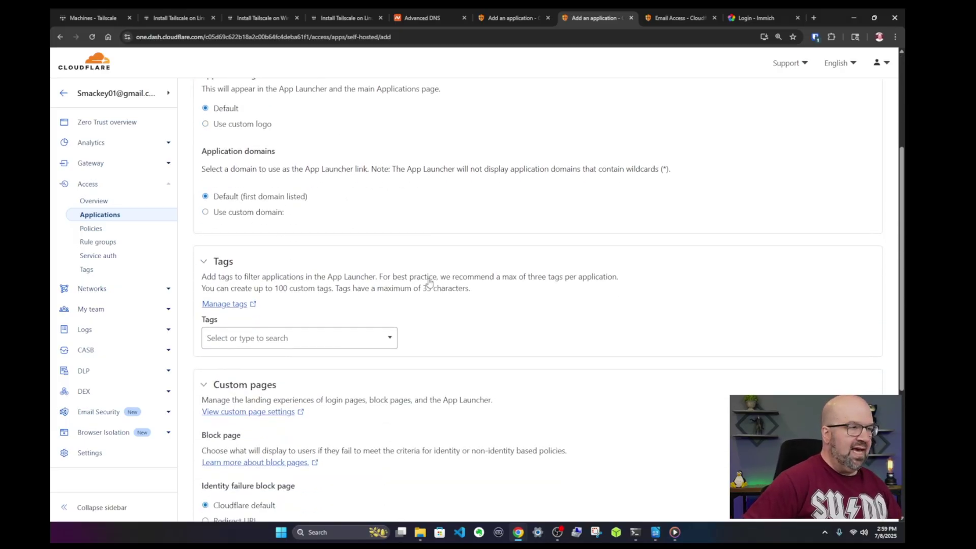
scroll(429, 282, "down", 5)
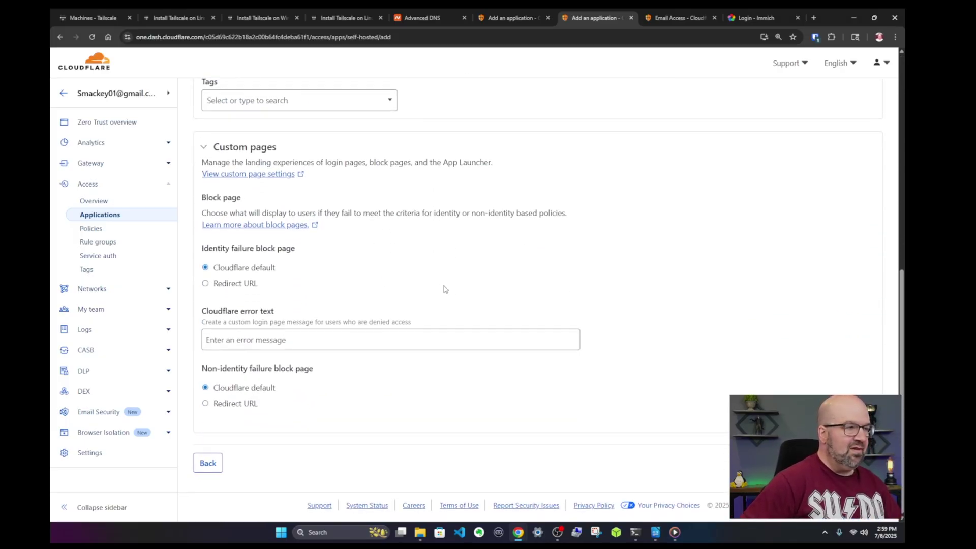
left_click(874, 463)
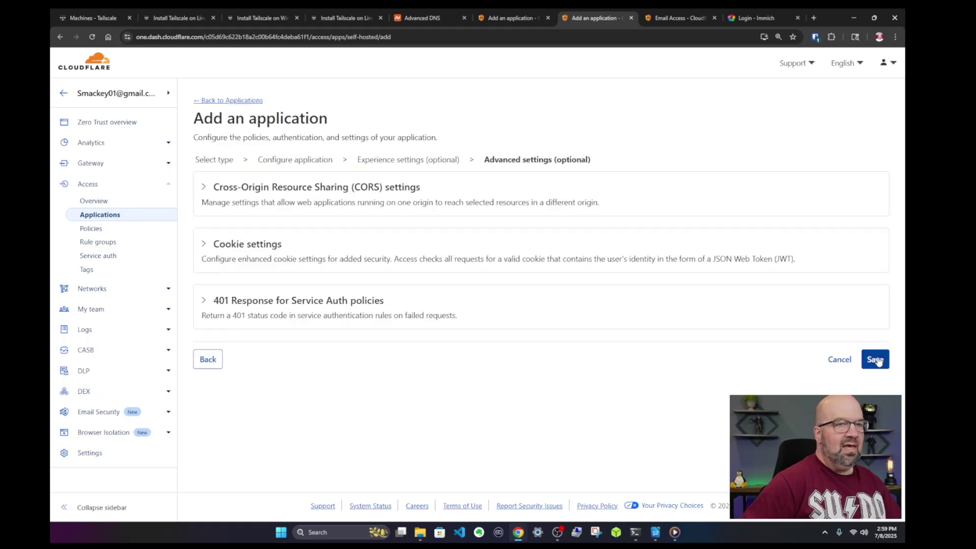
left_click(876, 359)
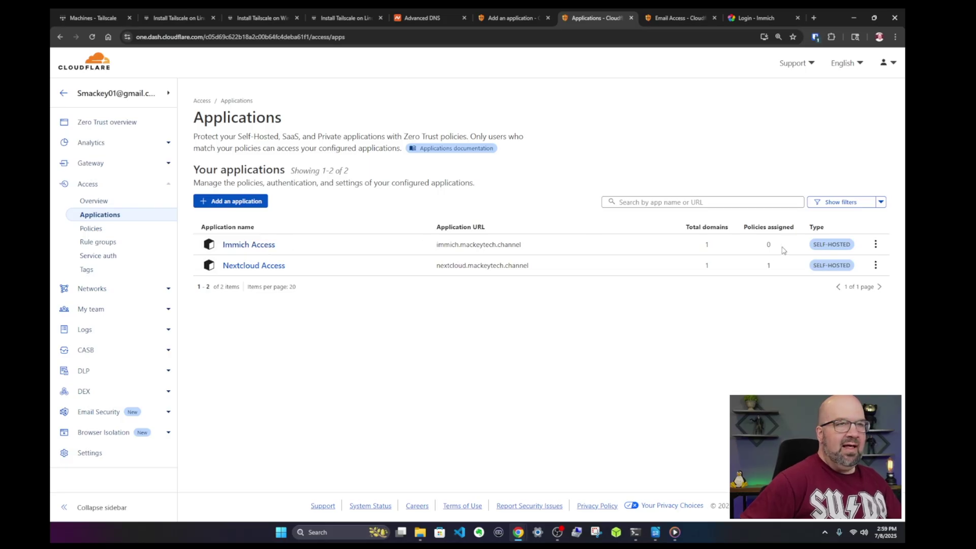
Start a new Allow policy named Immich Email Access from the Immich Access application's policies
left_click(875, 244)
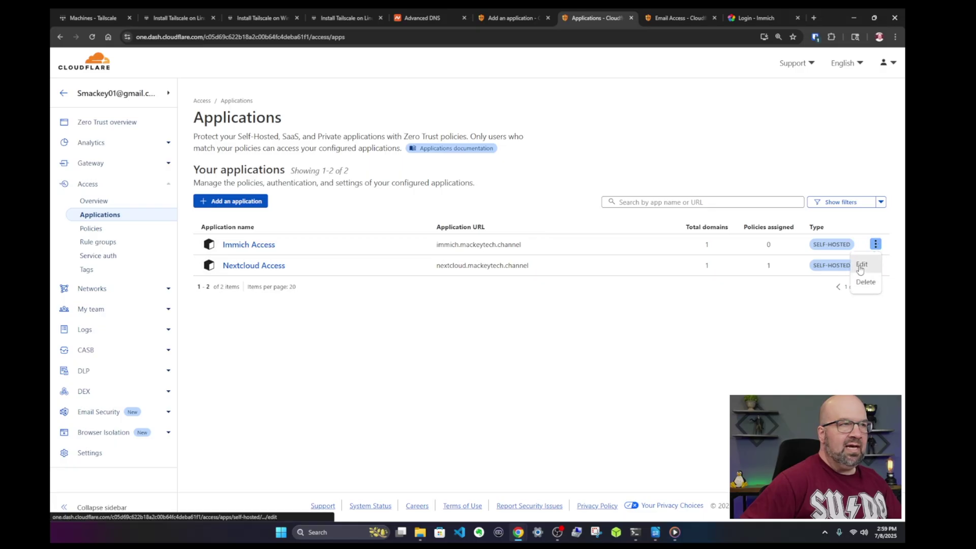
left_click(861, 263)
left_click_drag(198, 114, 346, 123)
left_click(282, 145)
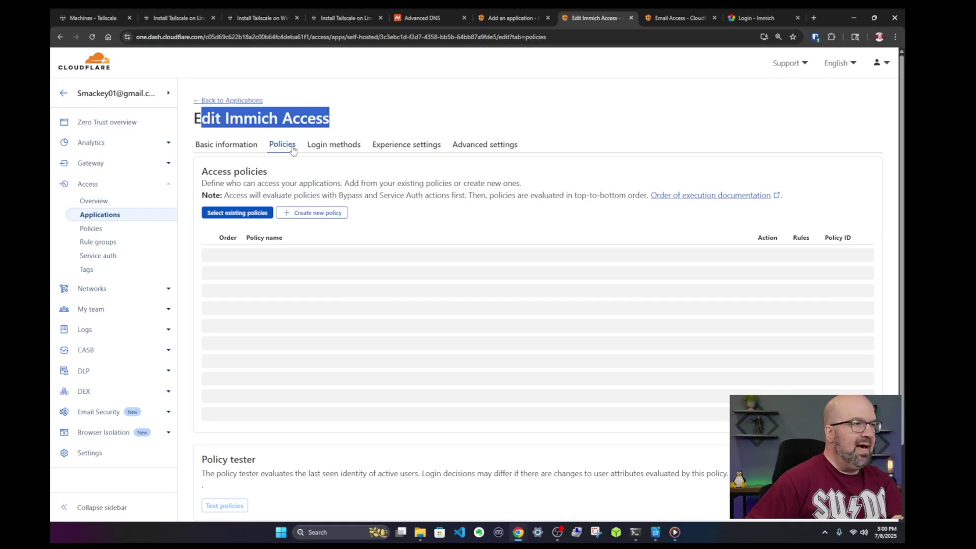
left_click(315, 213)
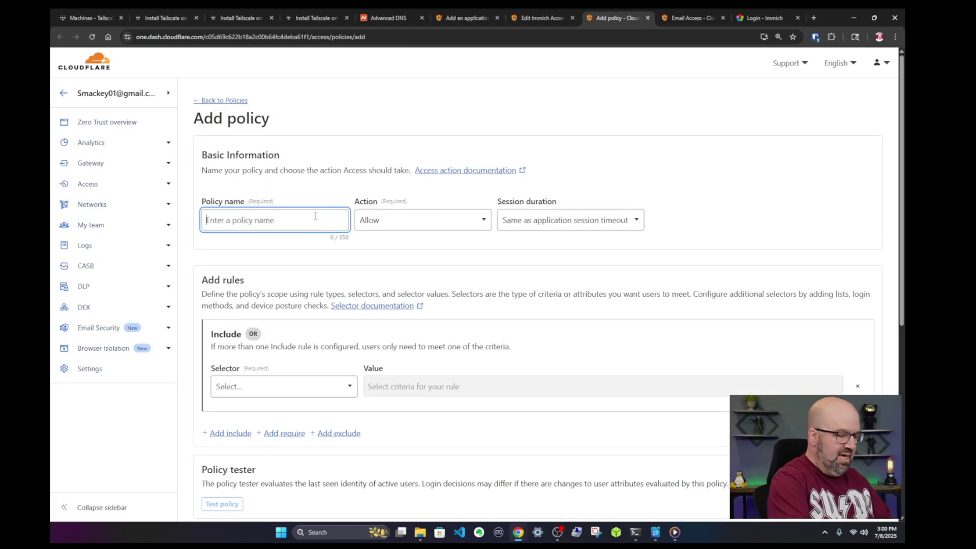
type("Immich Email Access")
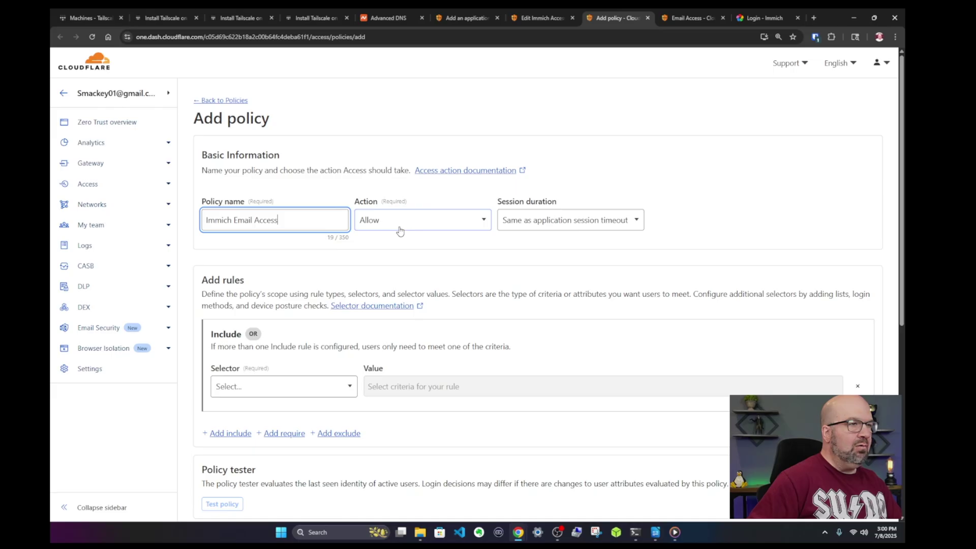
left_click(400, 231)
left_click(407, 198)
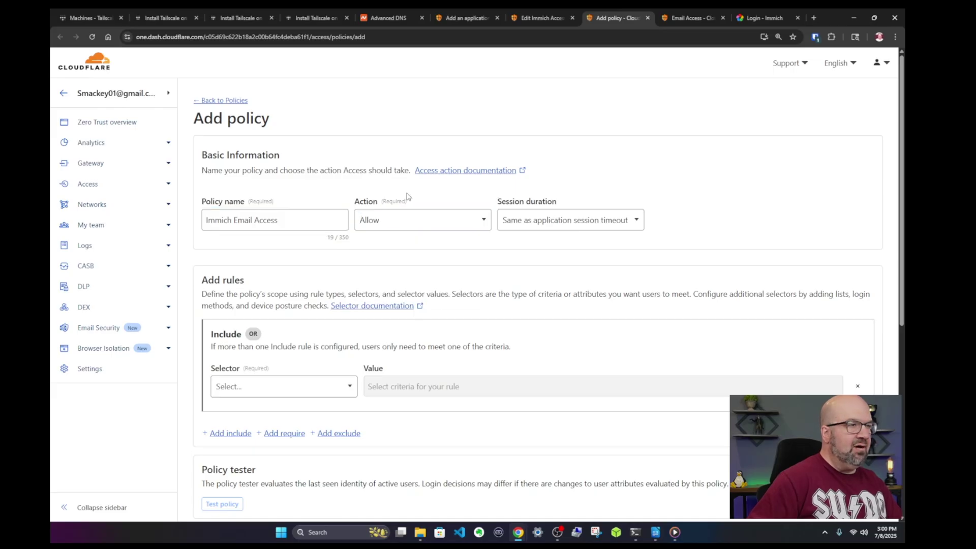
scroll(491, 290, "down", 2)
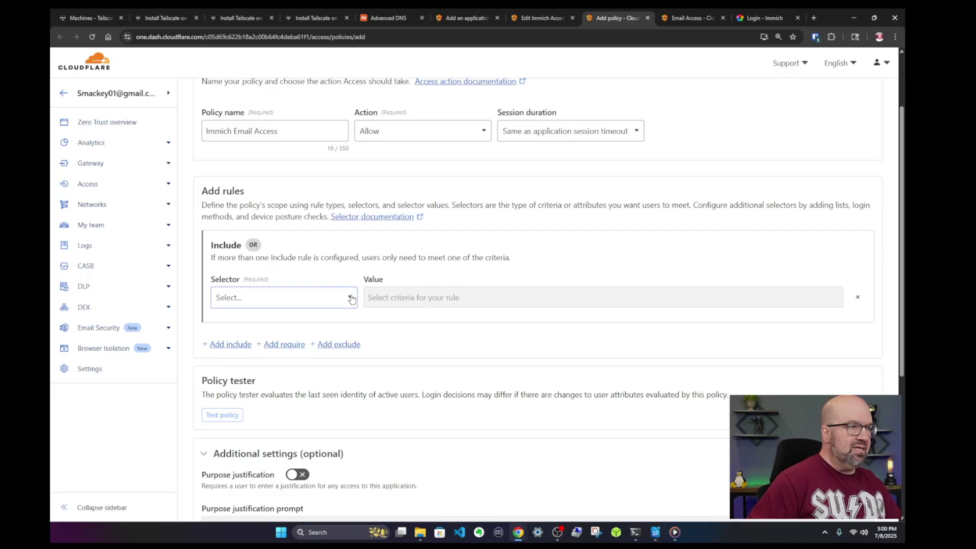
Add an Include rule matching Emails with the user's email address
left_click(351, 300)
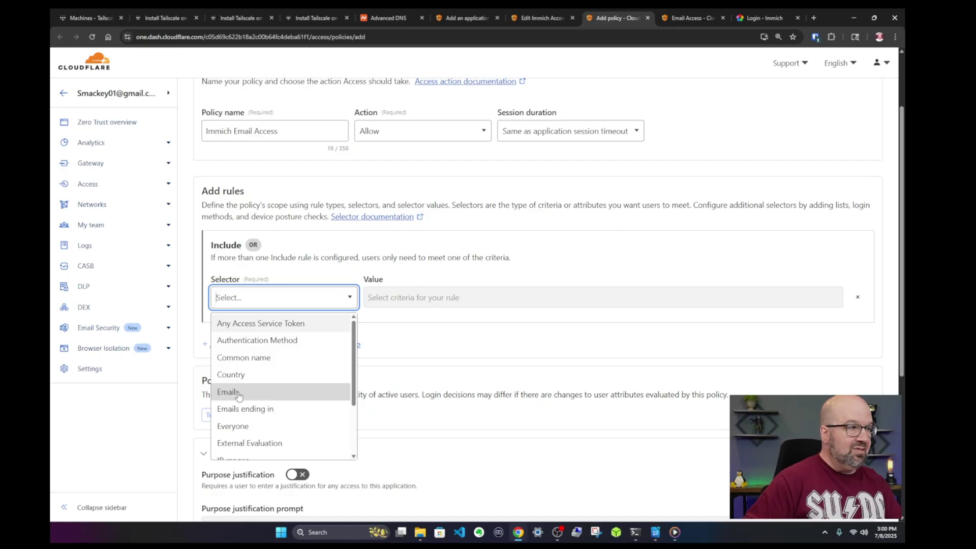
left_click(238, 391)
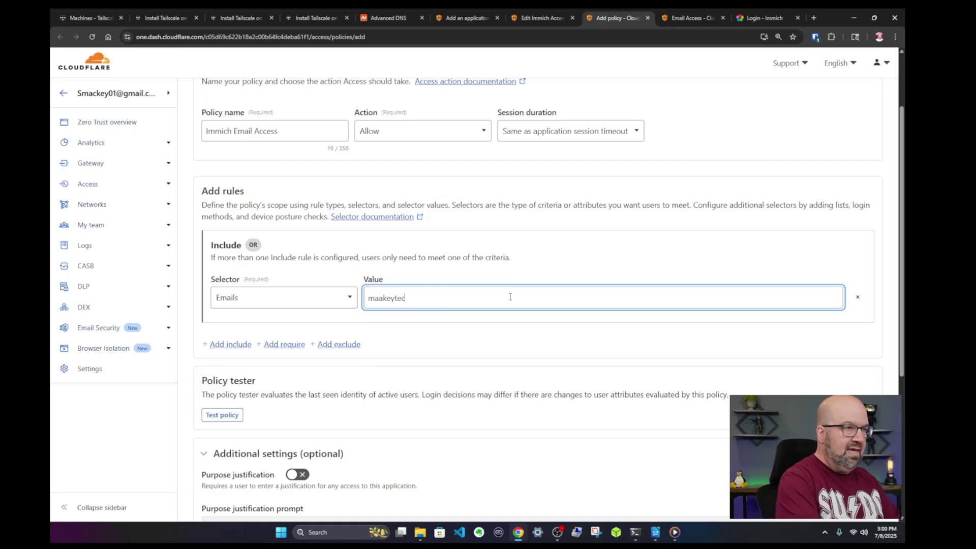
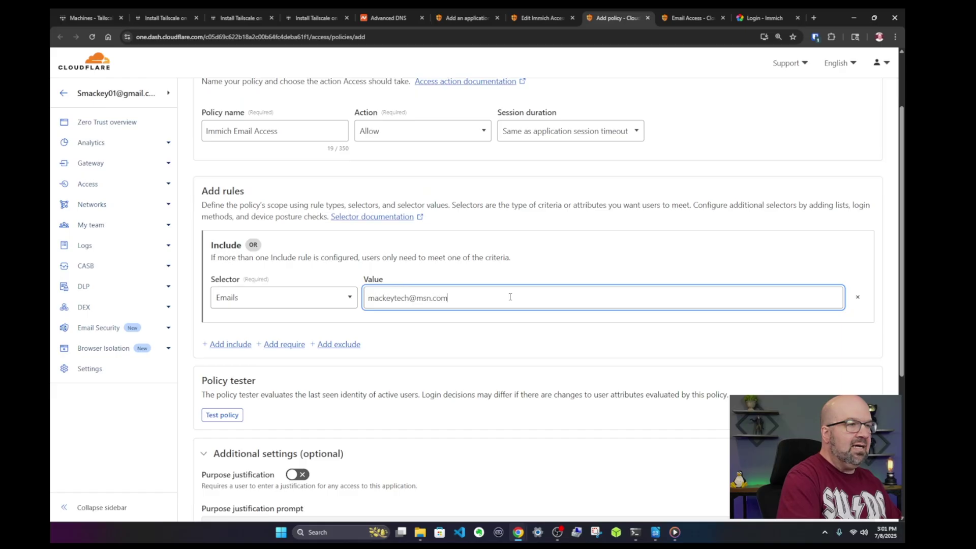
Add a Require rule for Country United States and save the policy
left_click(285, 345)
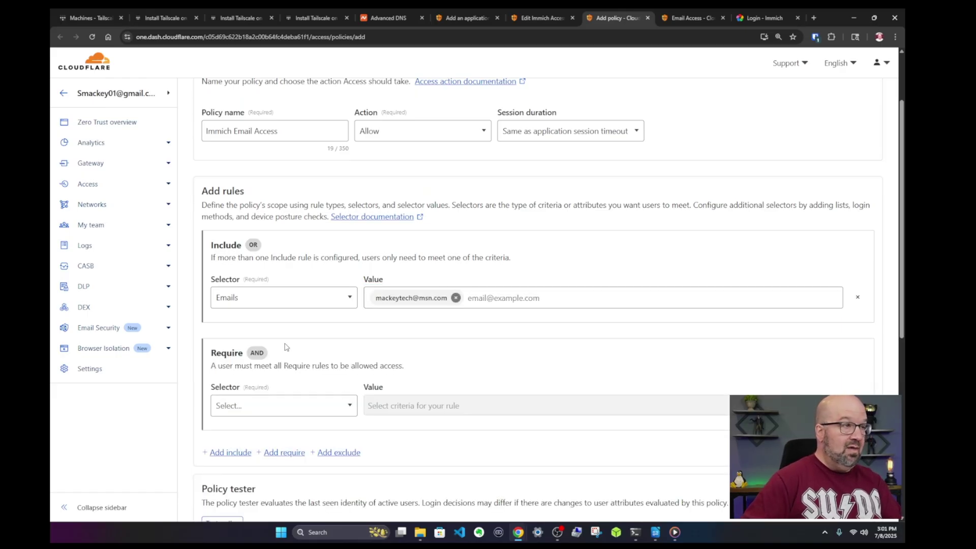
scroll(331, 361, "down", 1)
left_click(316, 361)
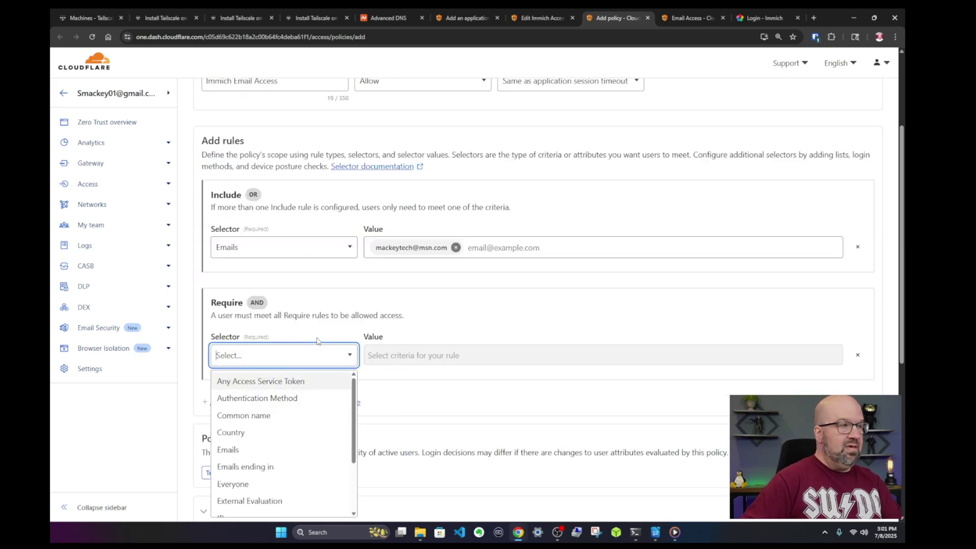
left_click(422, 299)
left_click(318, 354)
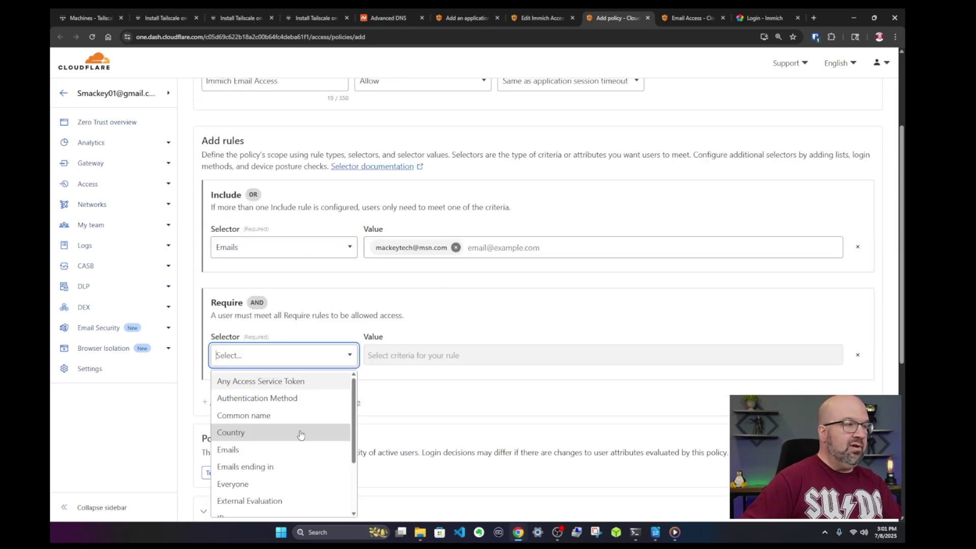
left_click(301, 434)
left_click(421, 363)
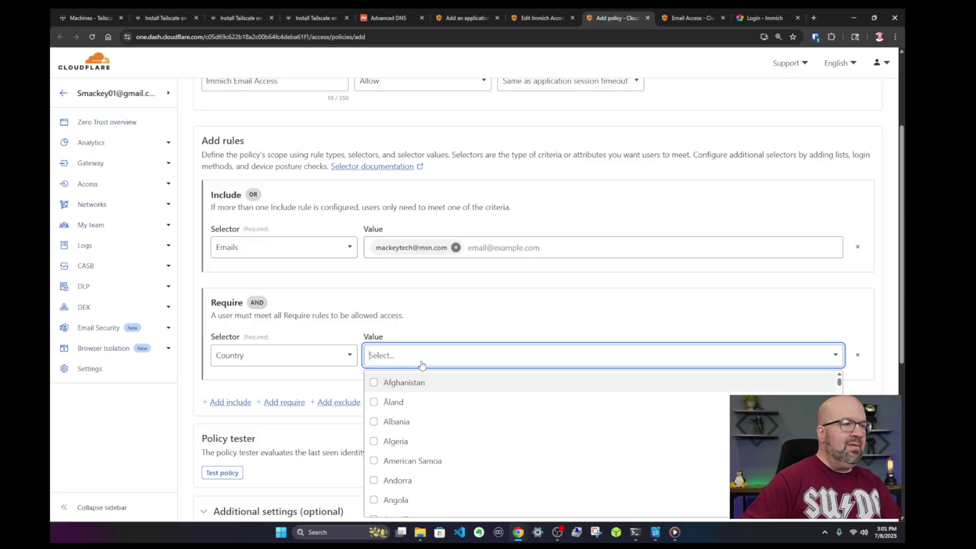
type("Uni")
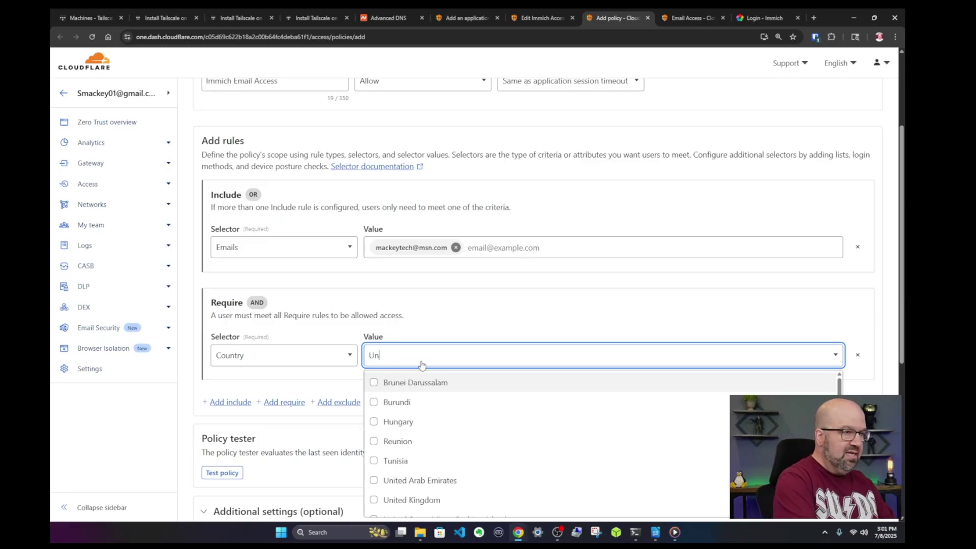
left_click(376, 479)
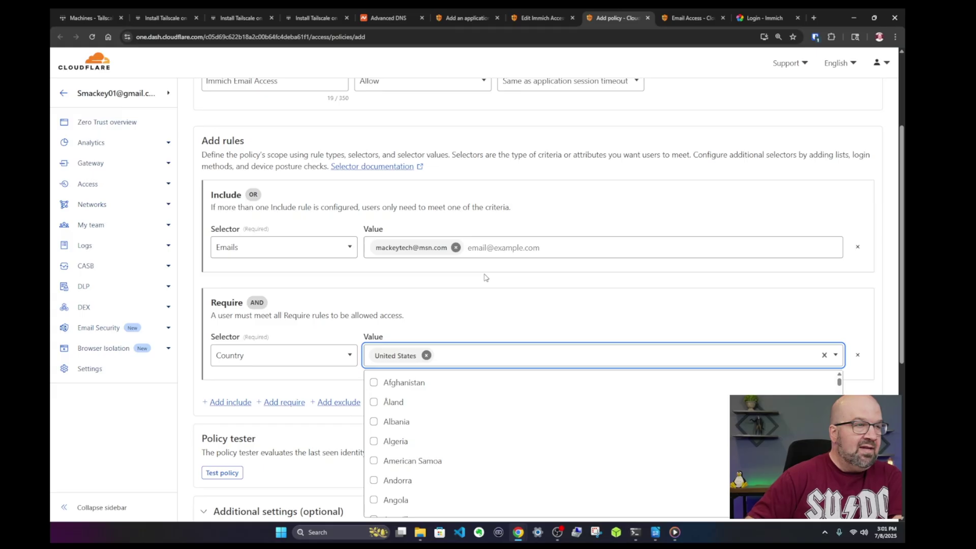
left_click(487, 295)
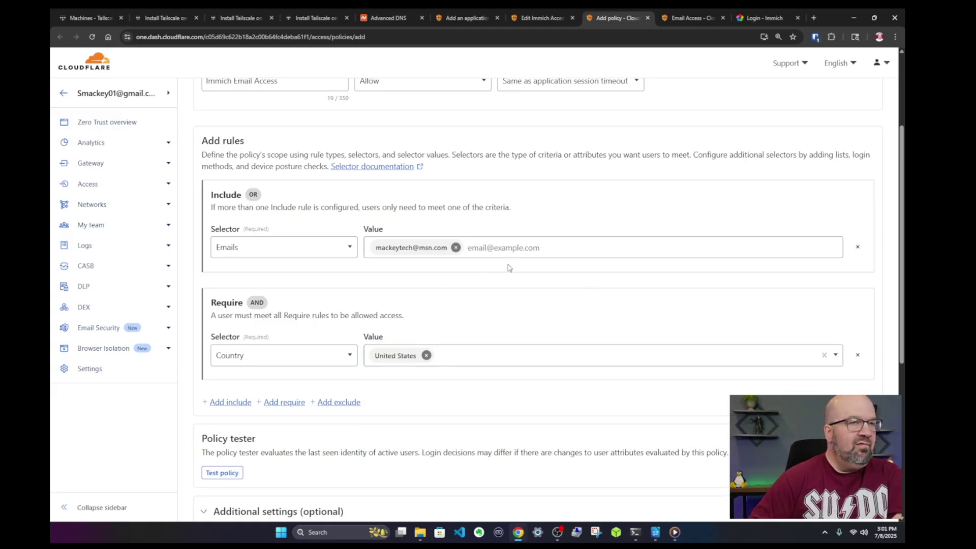
scroll(511, 269, "down", 5)
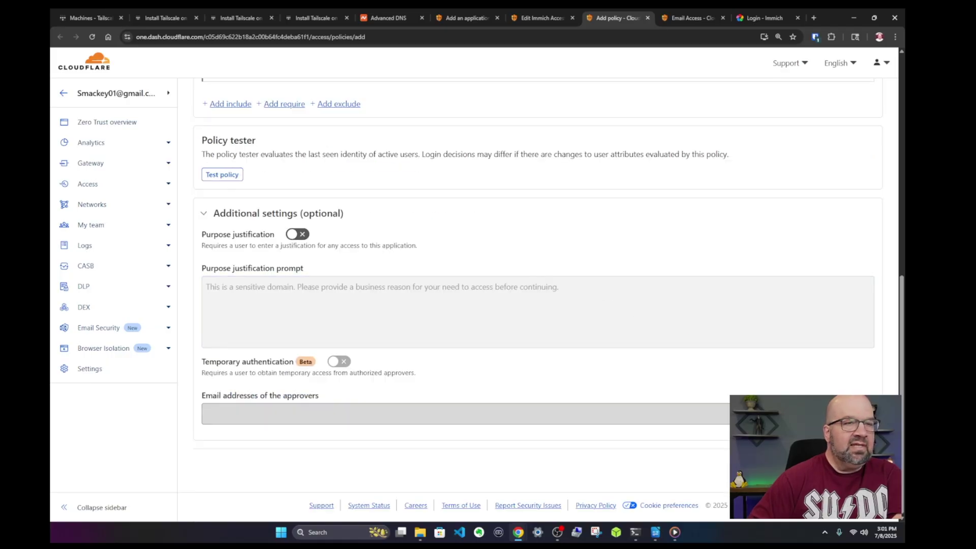
left_click(859, 460)
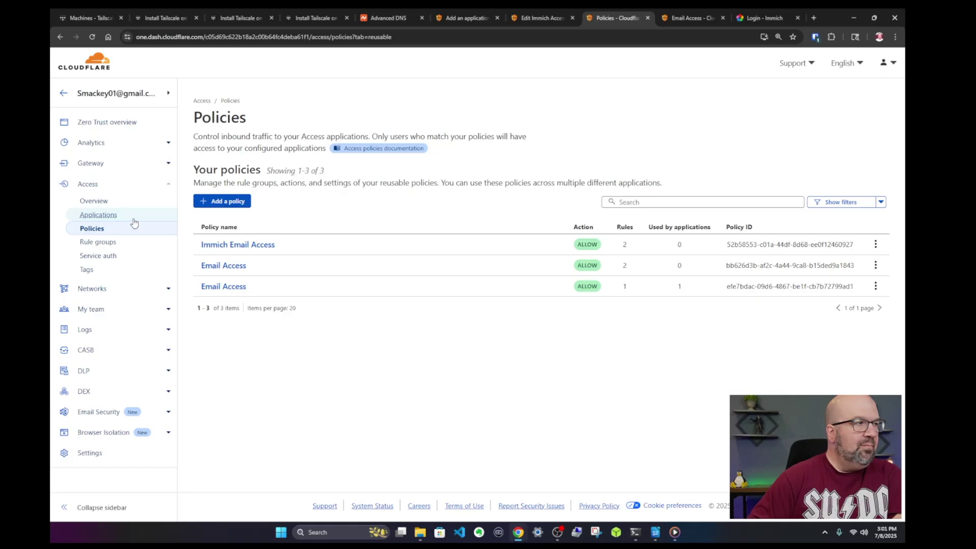
Edit Immich Access from the Applications list and confirm the existing Immich Email Access policy
left_click(92, 216)
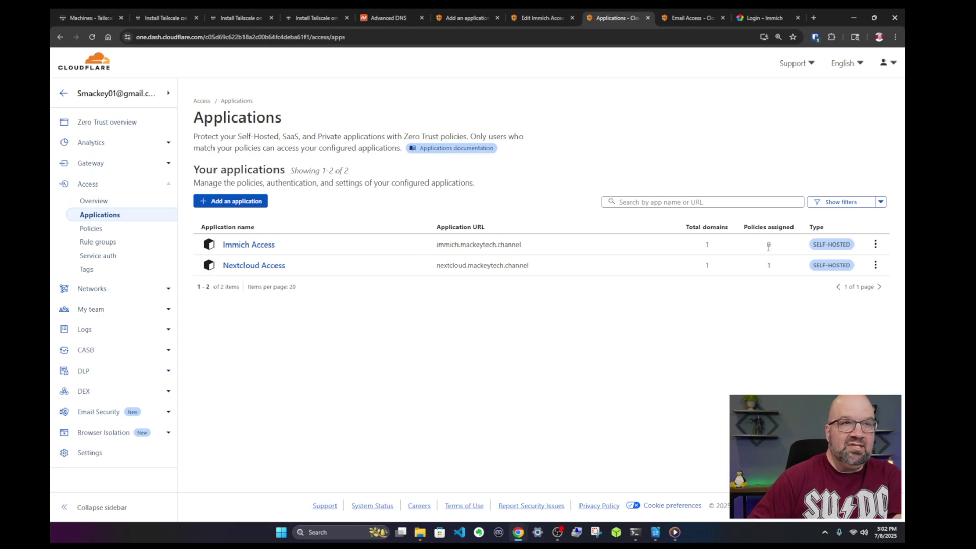
left_click(875, 244)
left_click(855, 273)
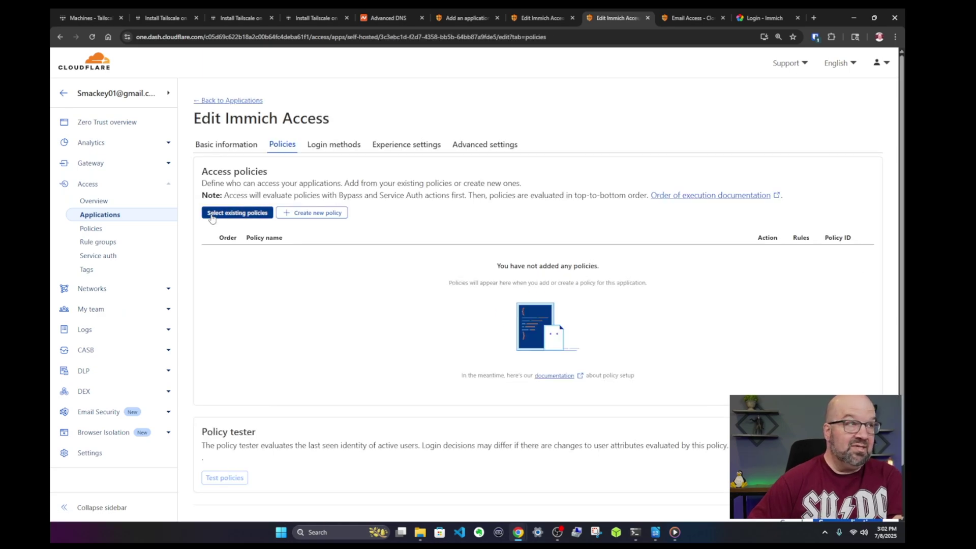
left_click(212, 218)
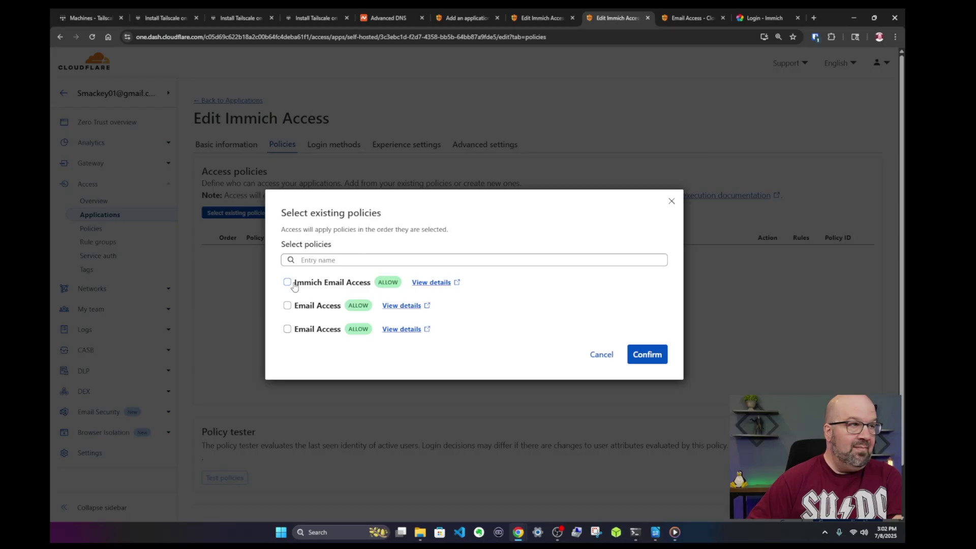
left_click(287, 282)
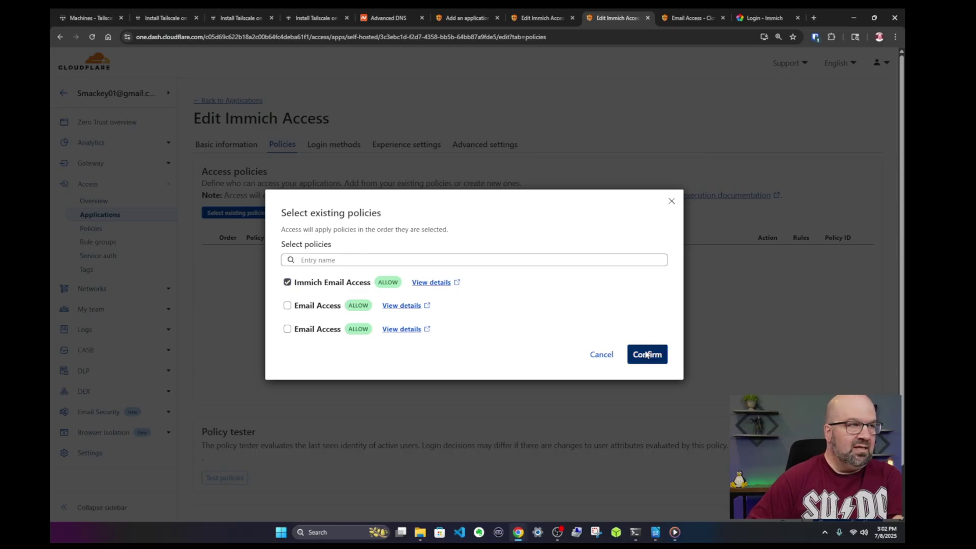
left_click(647, 354)
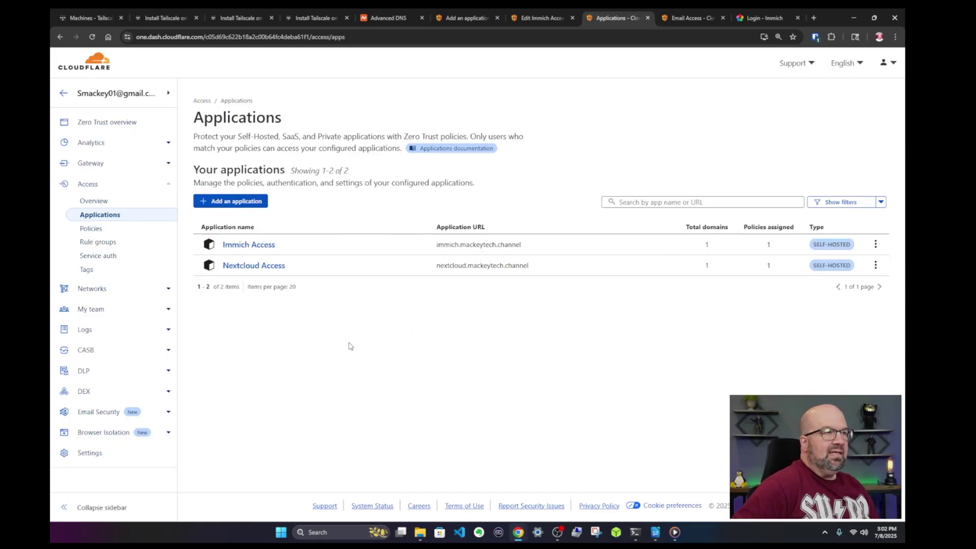
Reload the Immich tab, request the emailed code and enter it to pass Cloudflare Access
left_click(755, 17)
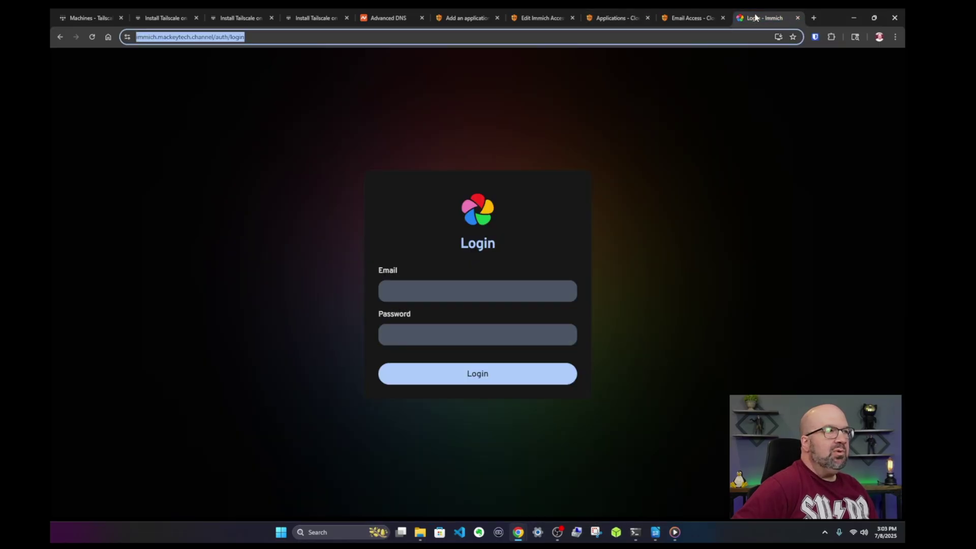
left_click(92, 37)
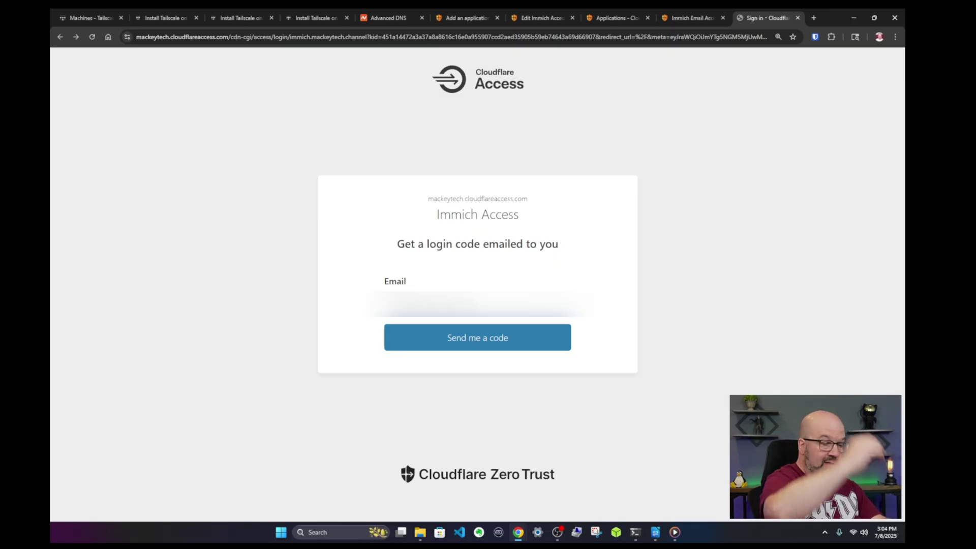
left_click(477, 338)
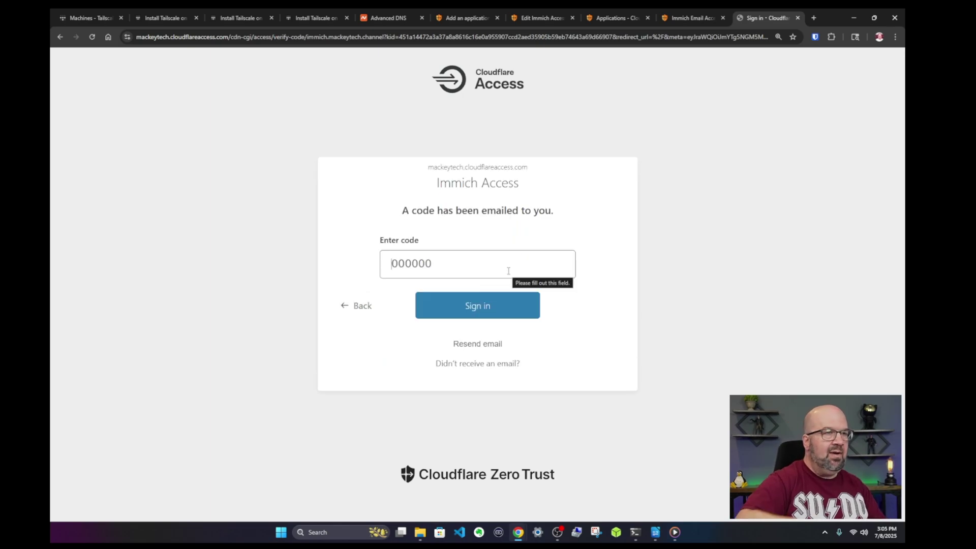
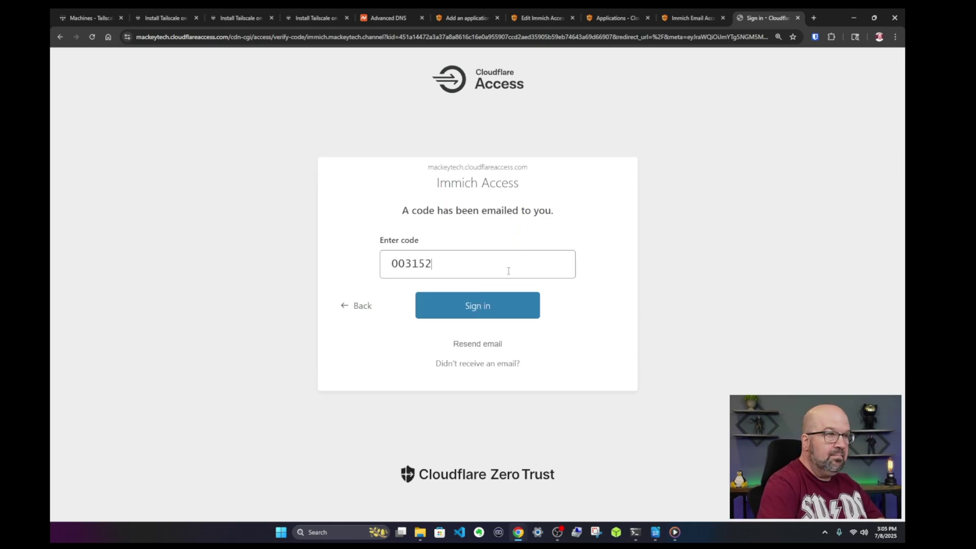
key("Return")
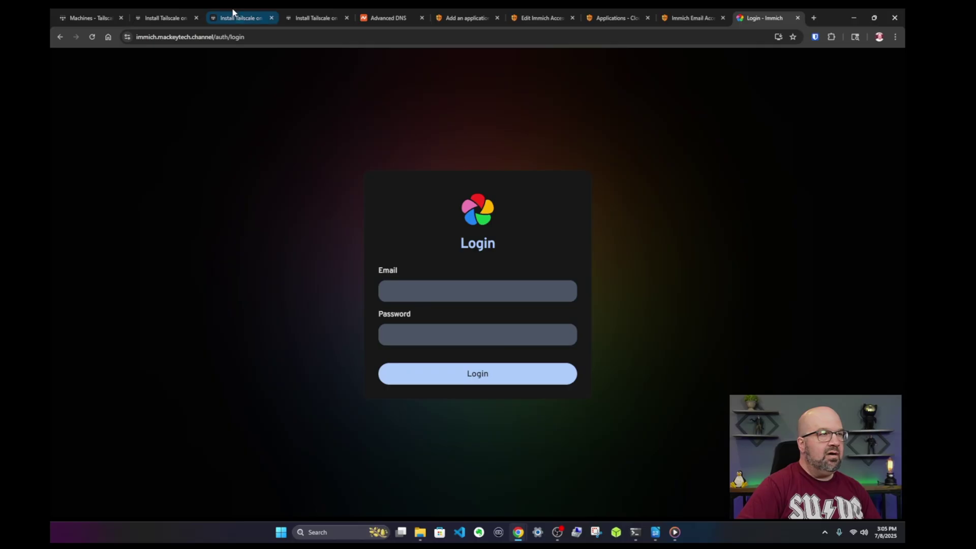
key("alt+Tab")
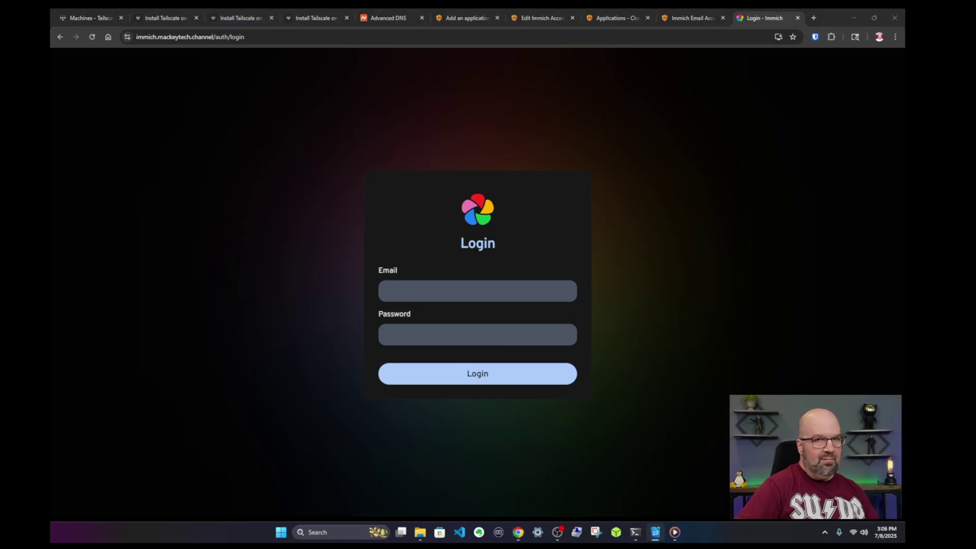